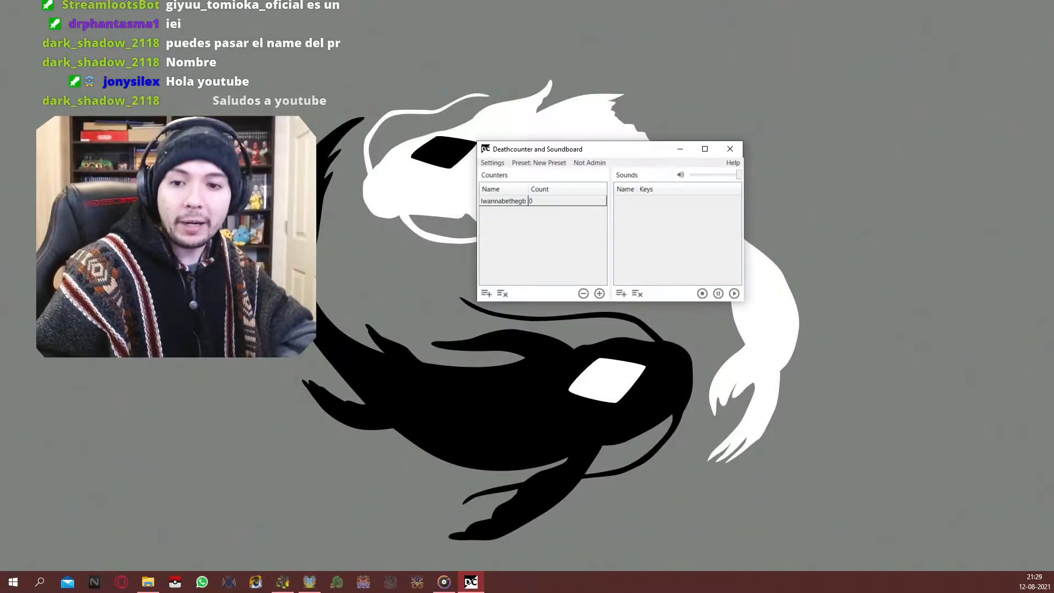
pyautogui.moveTo(639, 154); pyautogui.dragTo(641, 123)
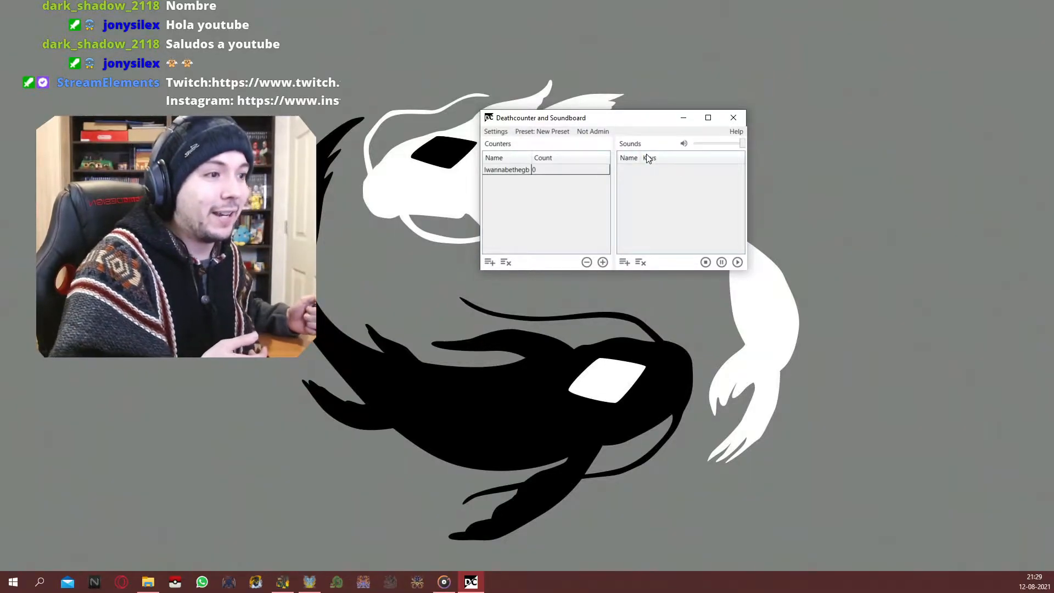
pyautogui.click(389, 438)
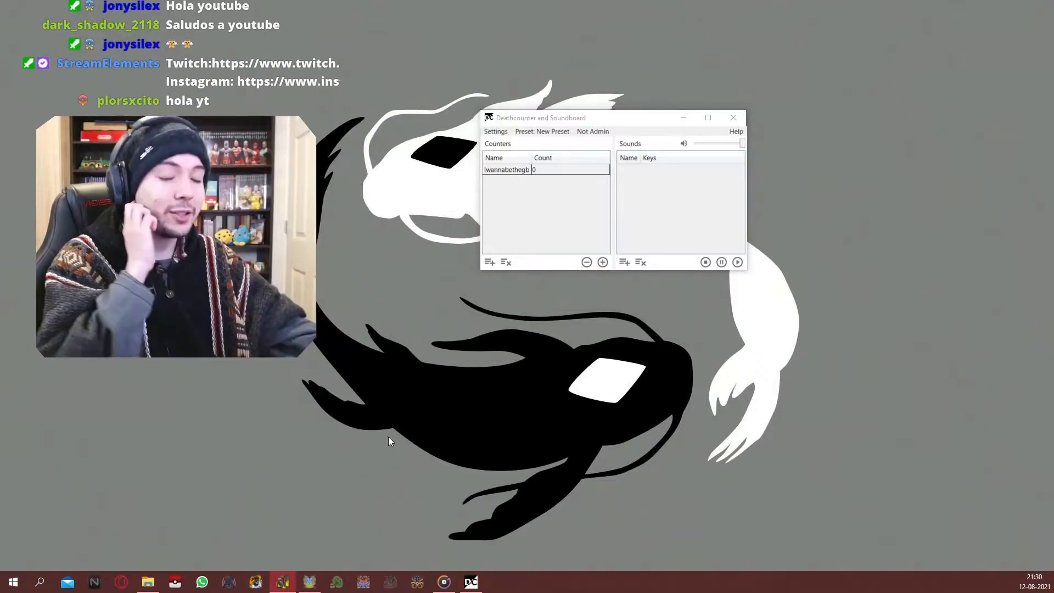
# - Switch to the Opera browser and search Google for "deathcounter and soundboard git"
pyautogui.click(121, 581)
pyautogui.click(464, 277)
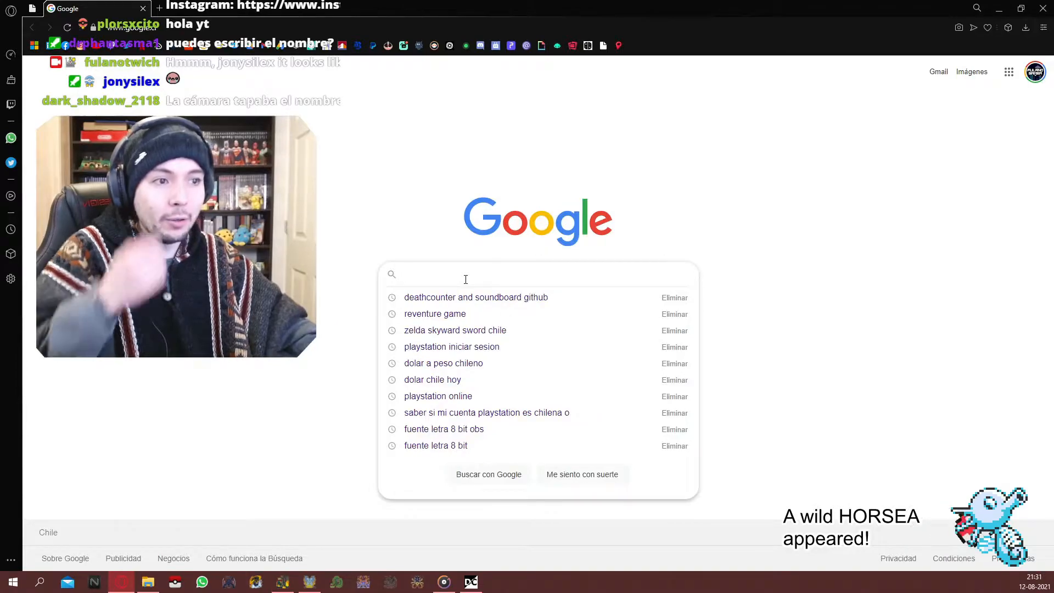
pyautogui.write('deathco')
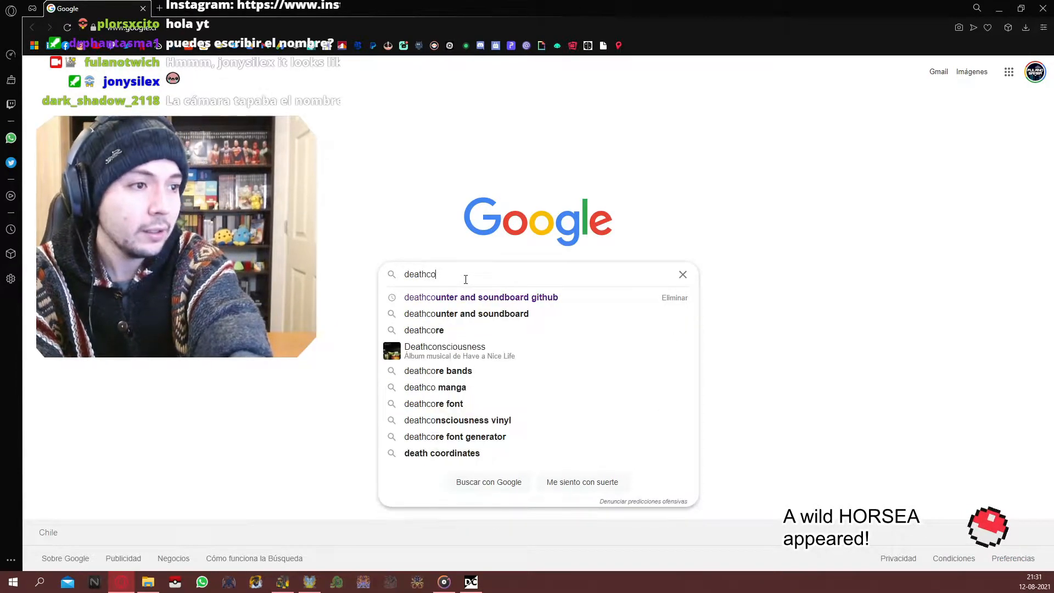
pyautogui.write('unter and soun')
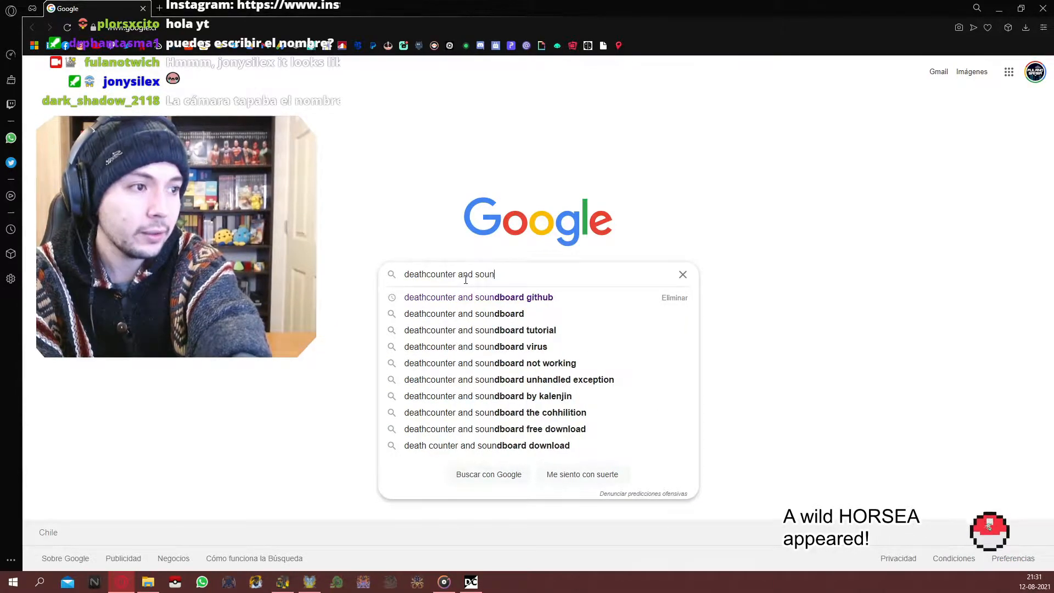
pyautogui.write('dboeaard')
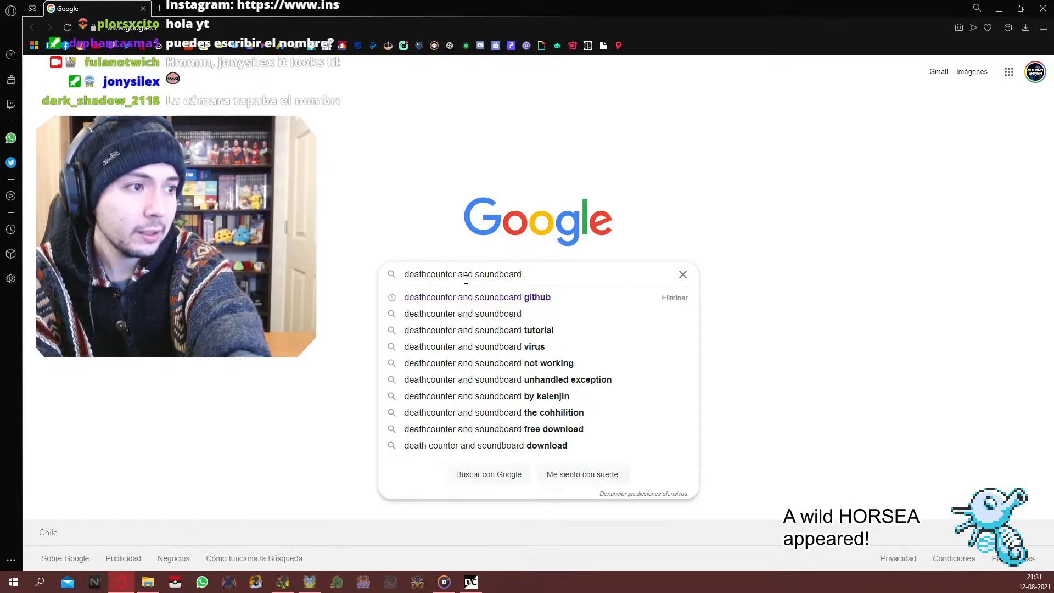
pyautogui.write(' gitb')
pyautogui.press('BackSpace')
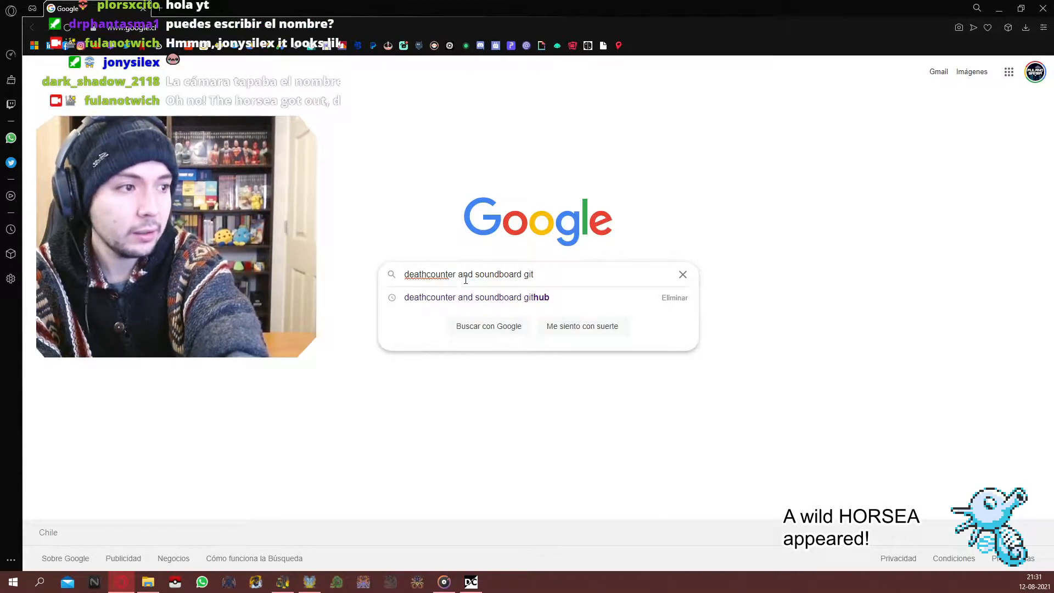
pyautogui.press('Return')
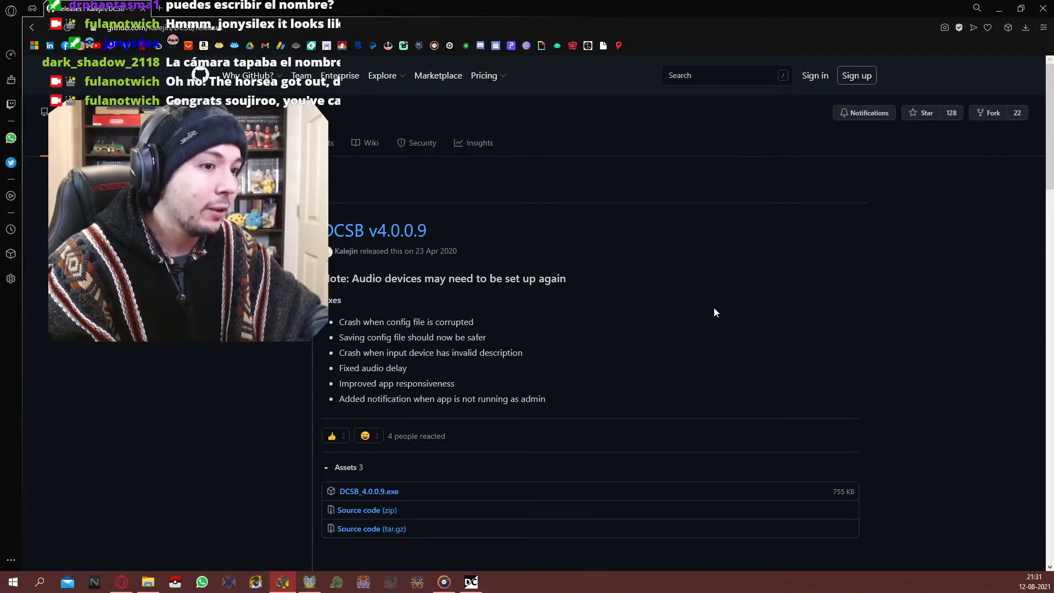
# - Download DCSB_4.0.0.9.exe from the DCSB v4.0.0.9 release assets and save it to the desktop (Escritorio)
pyautogui.scroll(-1, 852, 288)
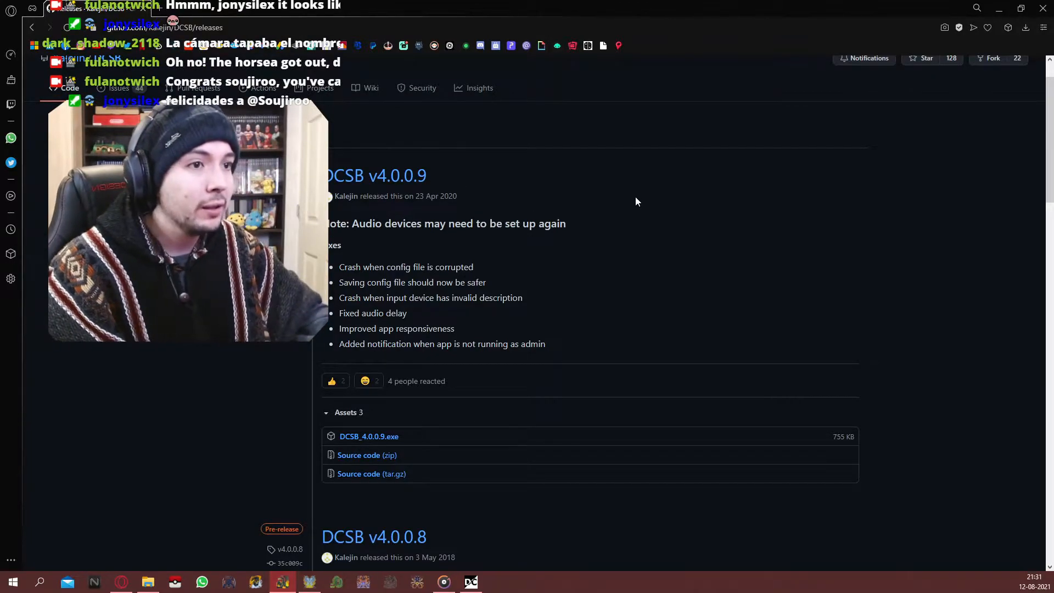
pyautogui.scroll(1, 412, 189)
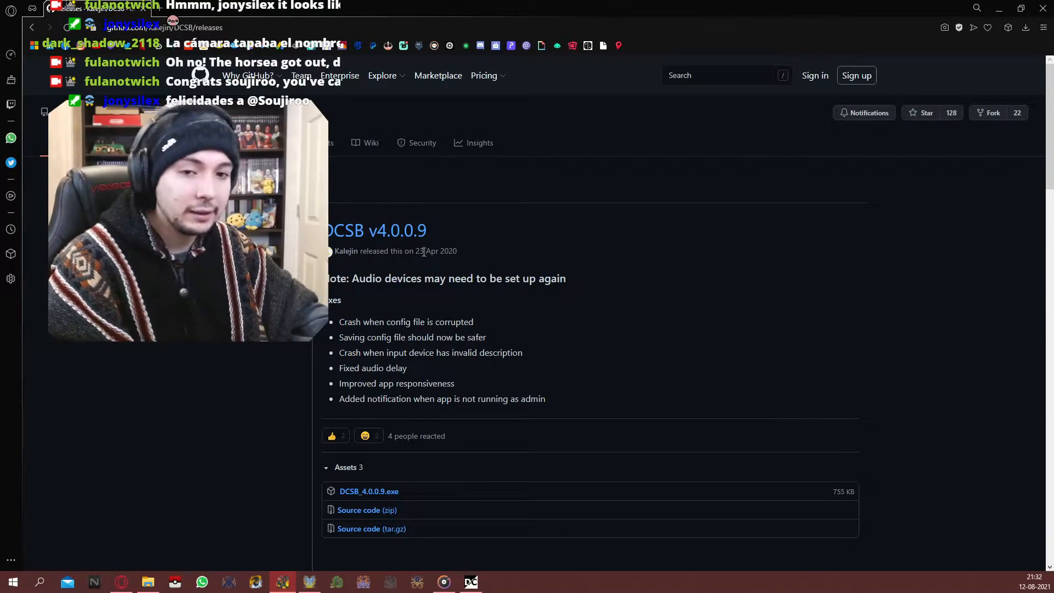
pyautogui.scroll(-3, 516, 265)
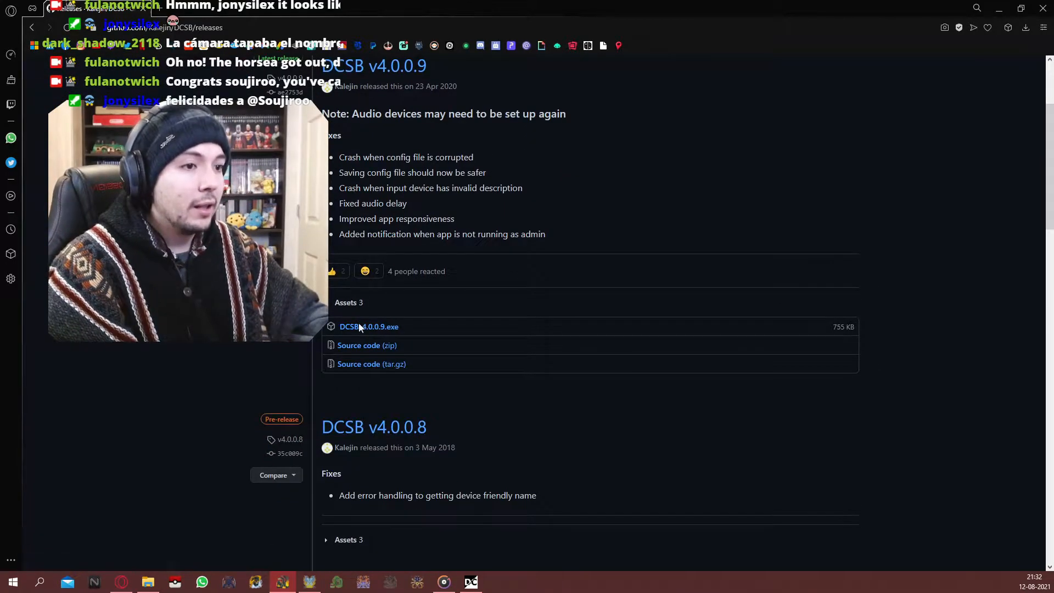
pyautogui.click(388, 328)
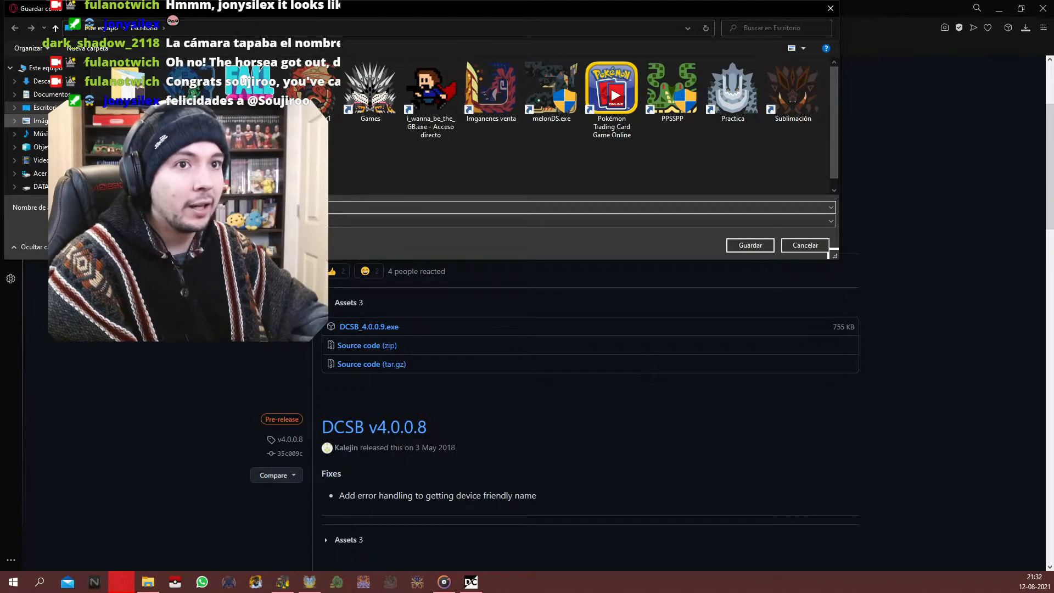
pyautogui.click(749, 245)
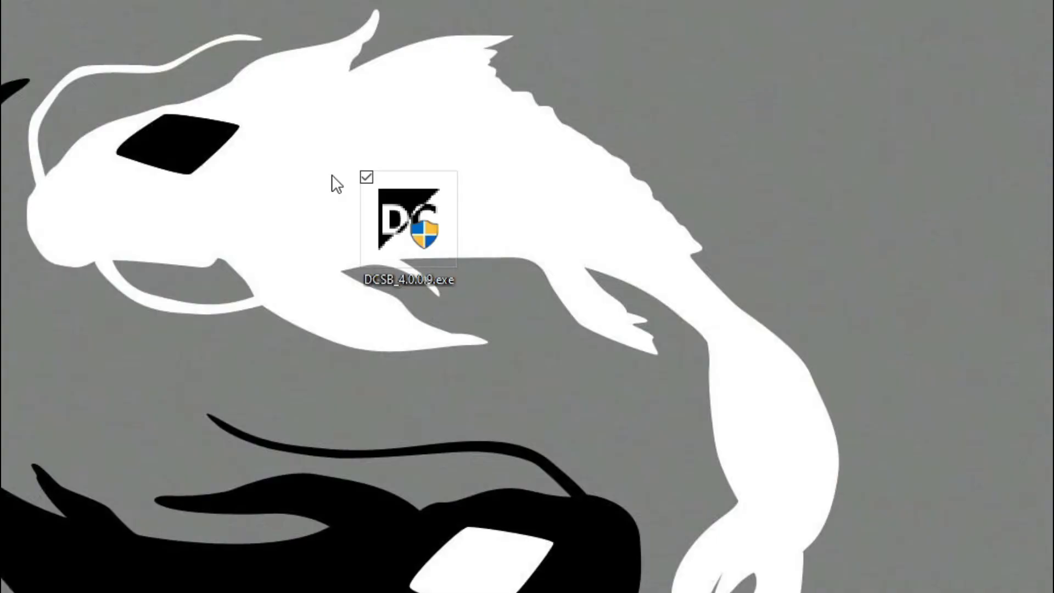
# - Move the DCSB_4.0.0.9.exe icon to the upper-left corner of the desktop
pyautogui.moveTo(305, 73); pyautogui.dragTo(621, 519)
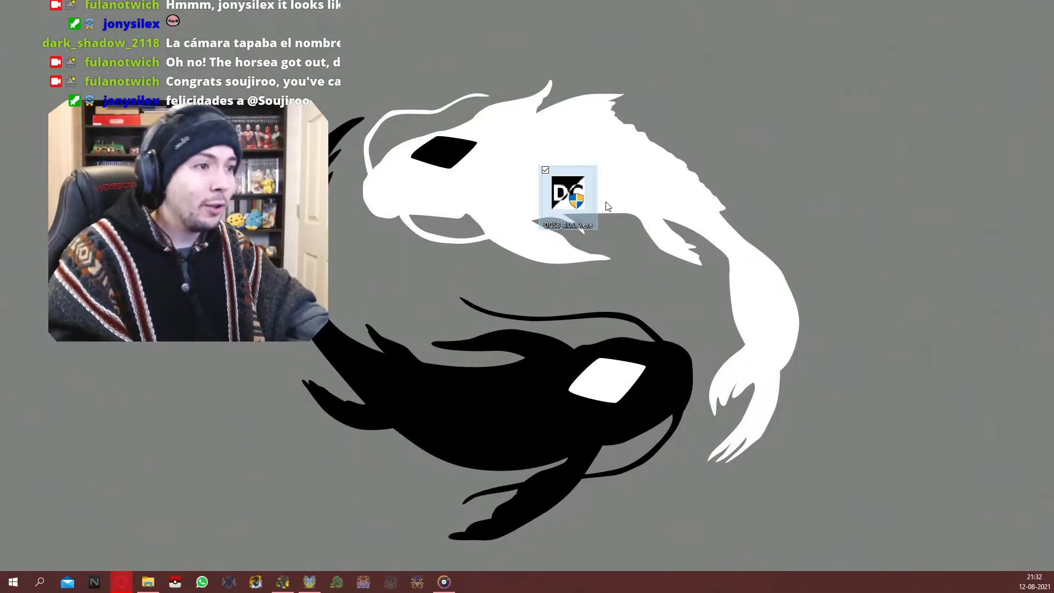
pyautogui.moveTo(583, 210); pyautogui.dragTo(41, 46)
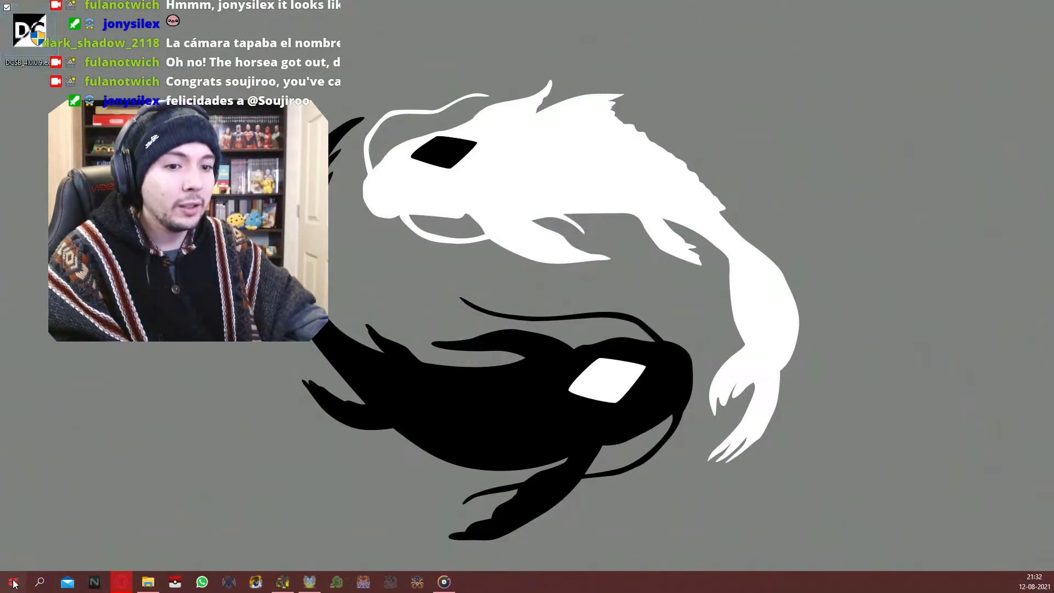
# - Search Windows for DCSB to locate the installed program, and close the Deathcounter and Soundboard folder window
pyautogui.click(13, 583)
pyautogui.click(38, 582)
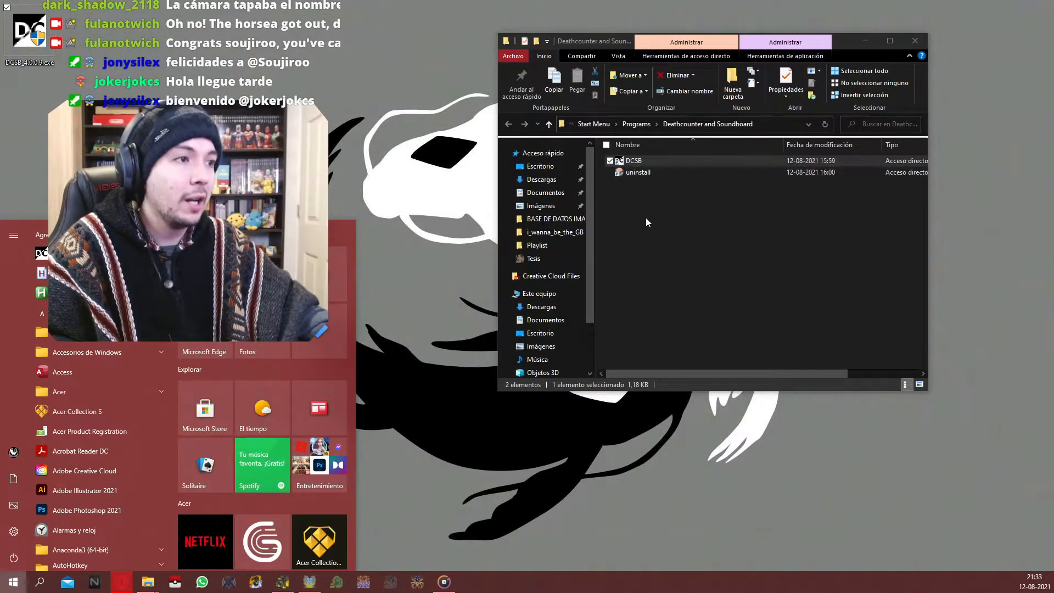
pyautogui.click(39, 582)
pyautogui.write('DCS')
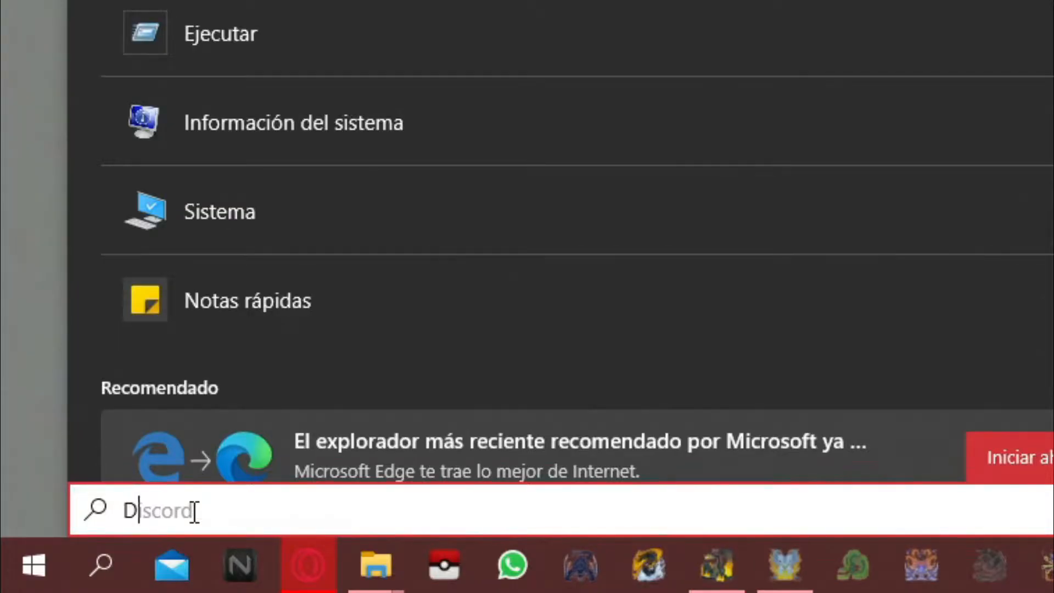
pyautogui.write('B')
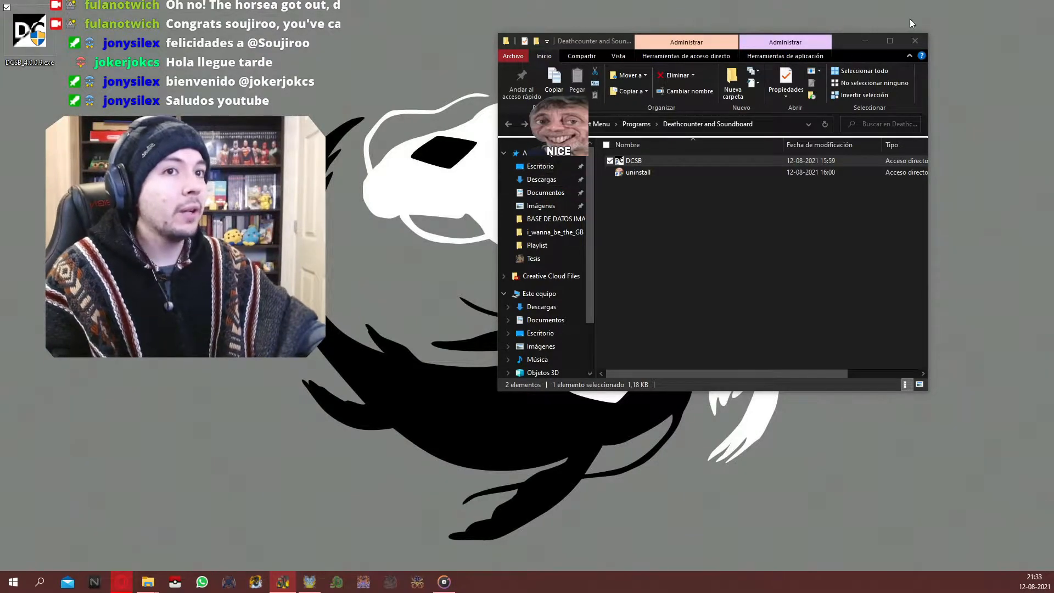
pyautogui.click(915, 40)
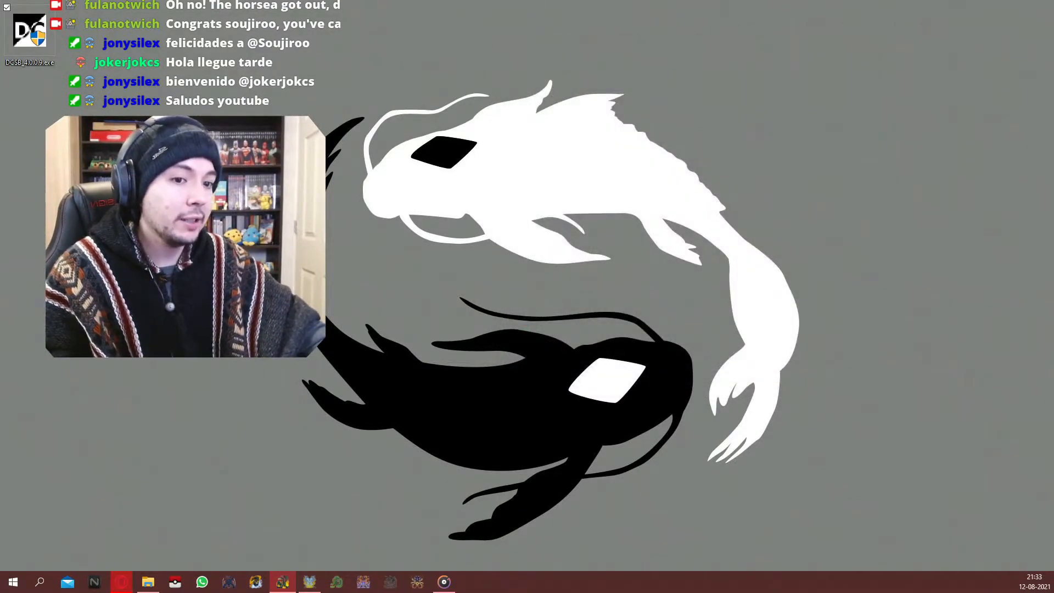
# - Launch Deathcounter and Soundboard and delete the existing Iwannabethegb counter
pyautogui.click(13, 582)
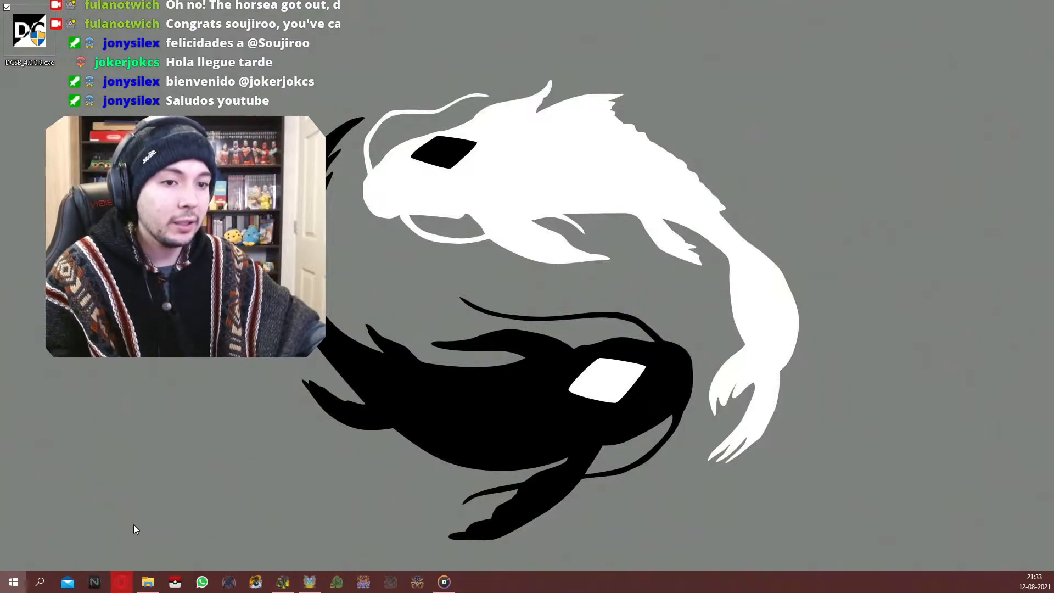
pyautogui.click(82, 253)
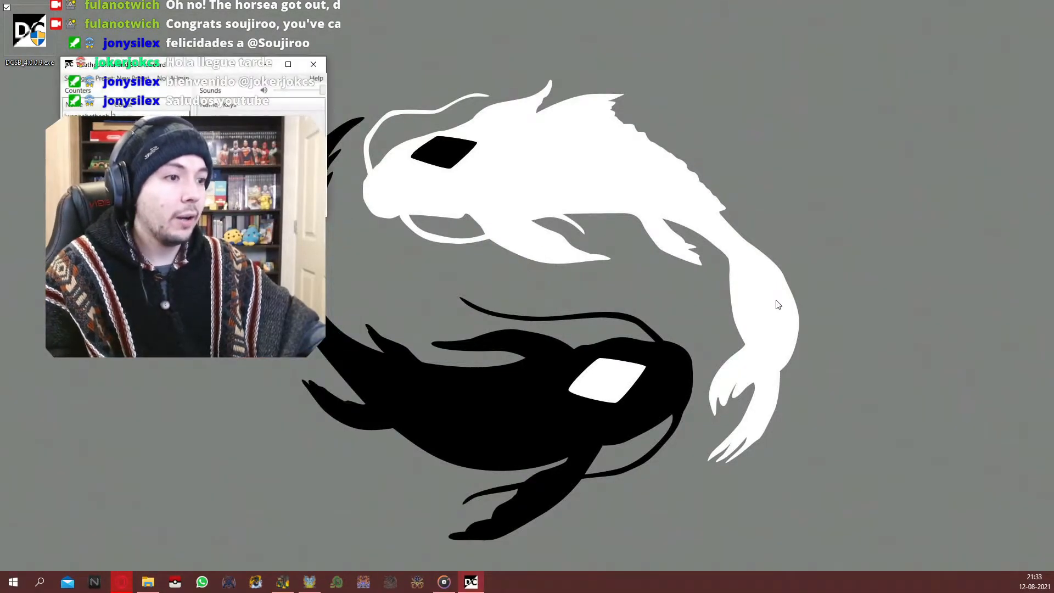
pyautogui.moveTo(227, 72); pyautogui.dragTo(648, 167)
pyautogui.click(522, 214)
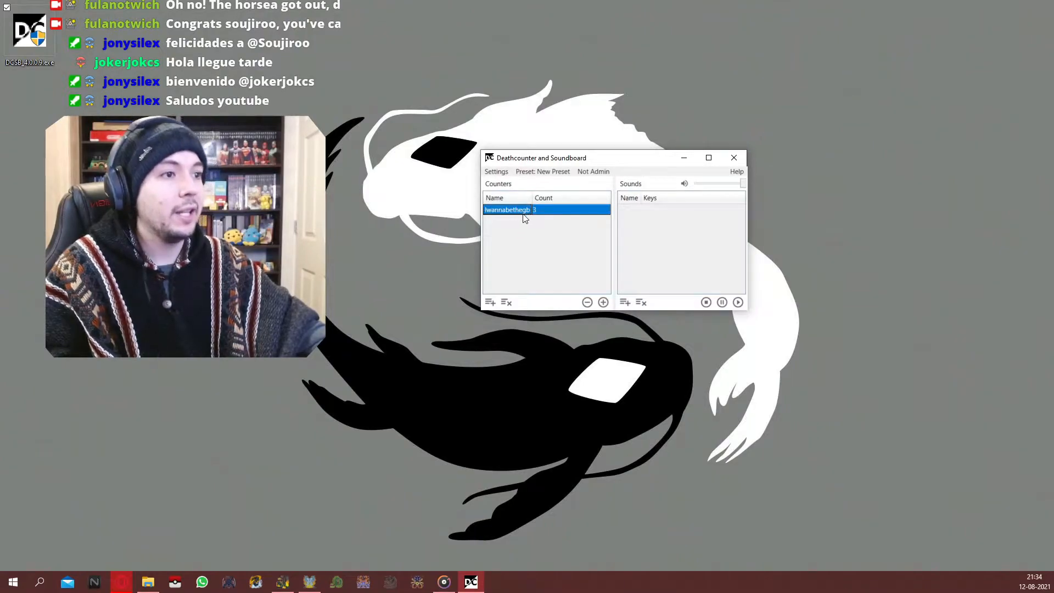
pyautogui.click(505, 301)
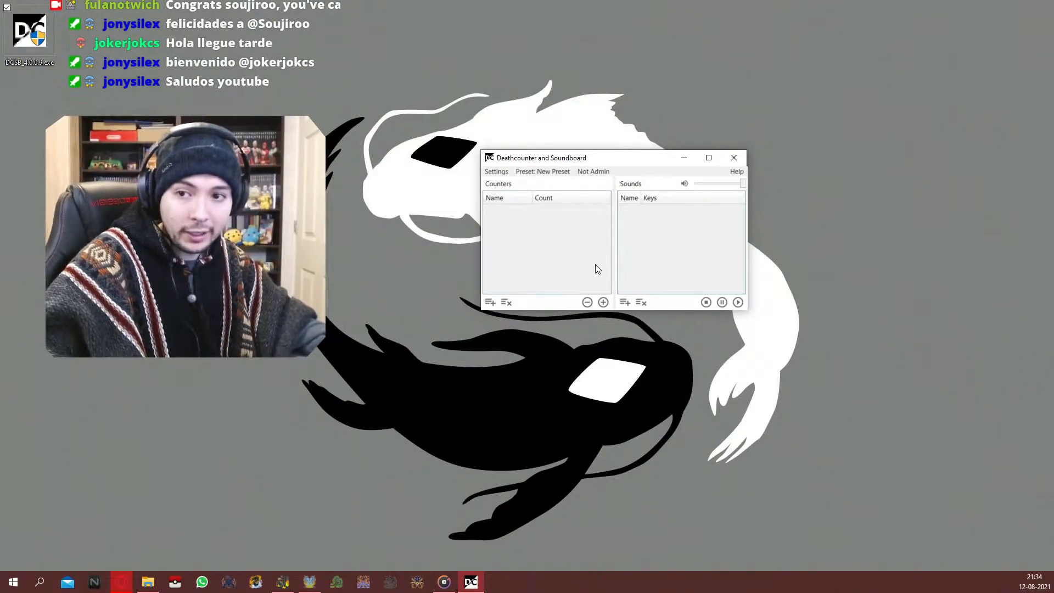
# - Create a text document named MUERTES.txt on the desktop and place it beside the Deathcounter and Soundboard window
pyautogui.rightClick(422, 231)
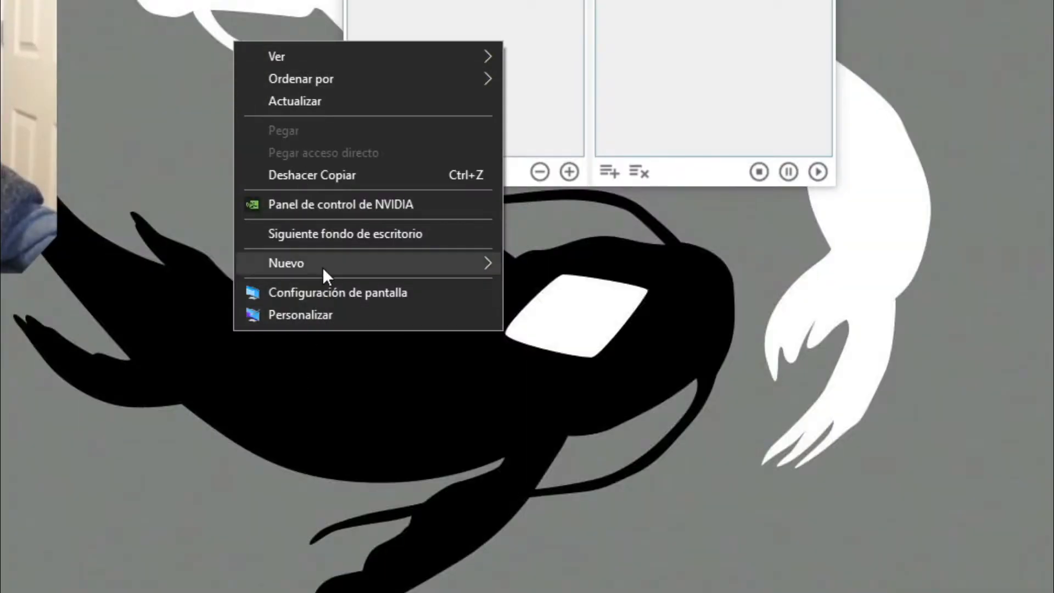
pyautogui.moveTo(324, 269)
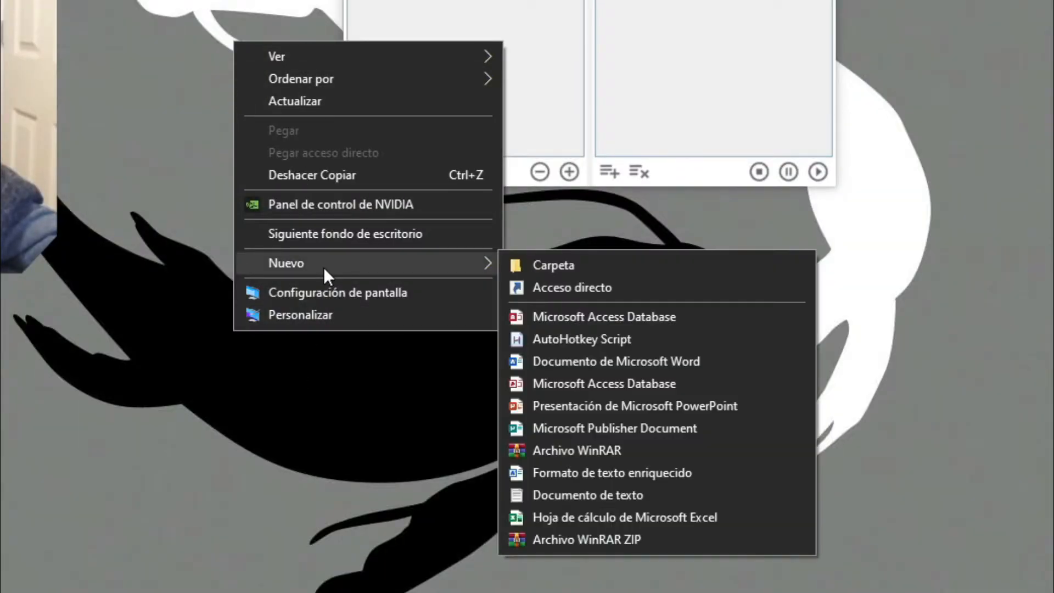
pyautogui.click(580, 496)
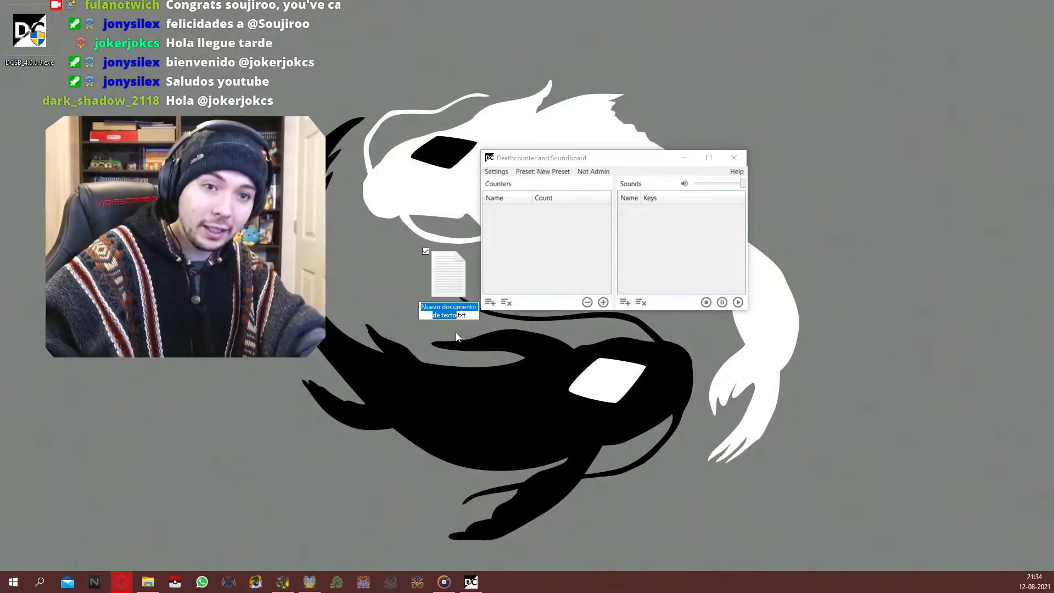
pyautogui.write('MUERTE')
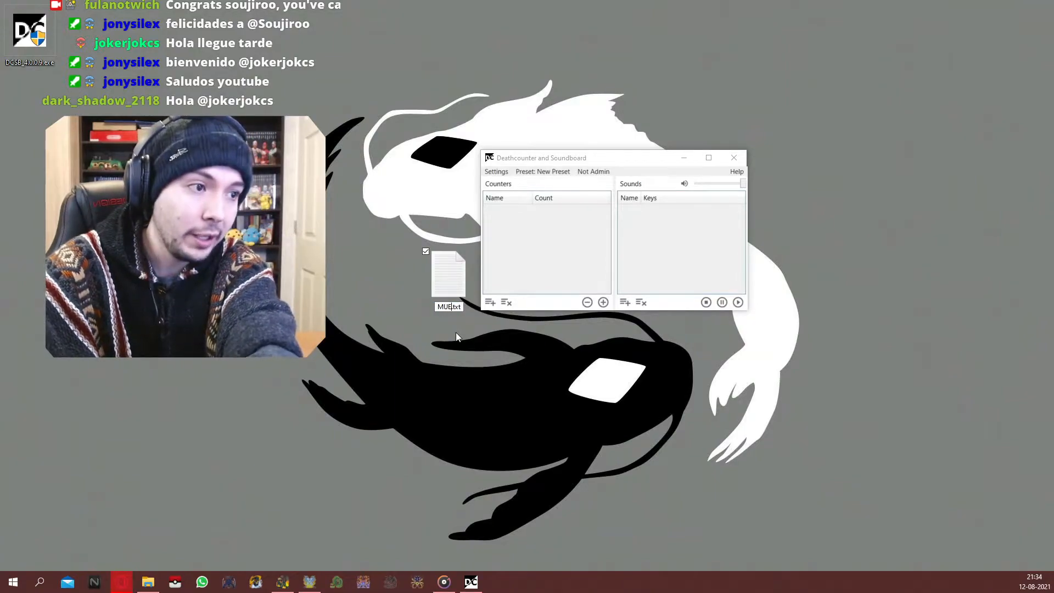
pyautogui.write('S')
pyautogui.press('Return')
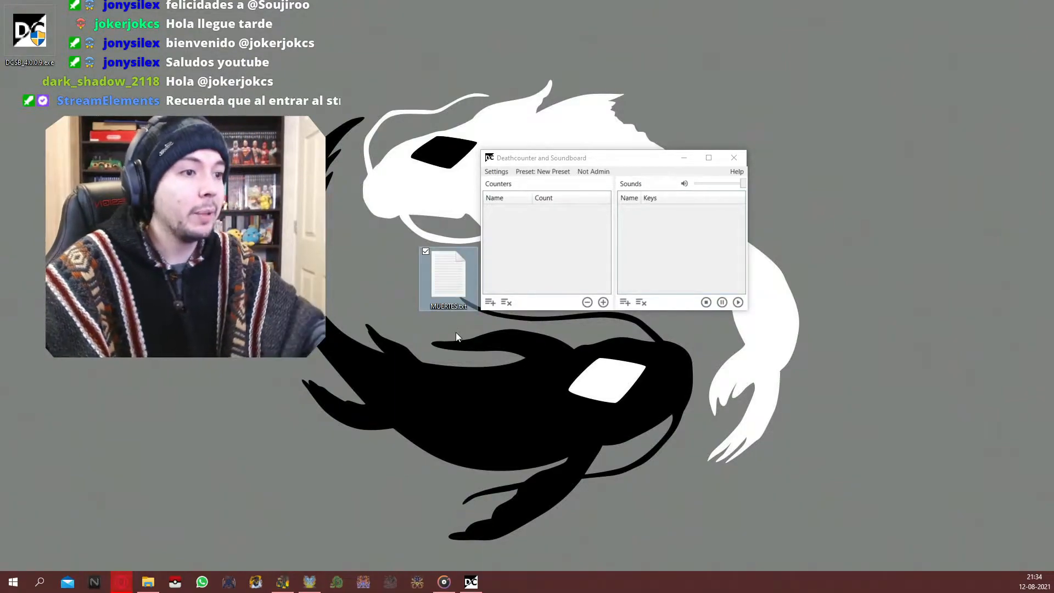
pyautogui.moveTo(447, 291); pyautogui.dragTo(439, 231)
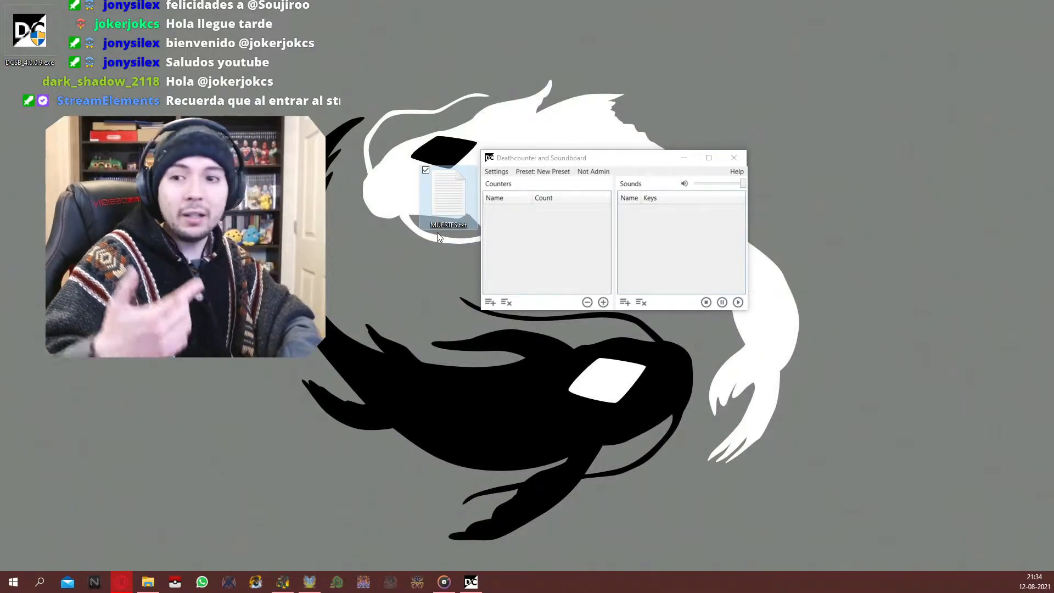
# - Open MUERTES.txt in Notepad to check its contents and close it
pyautogui.doubleClick(447, 202)
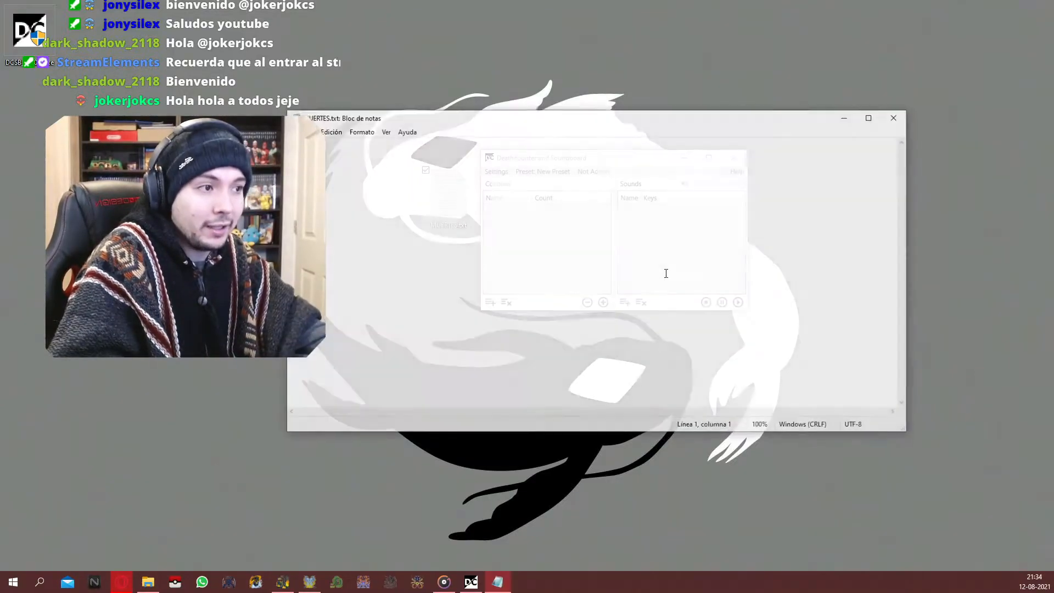
pyautogui.click(895, 117)
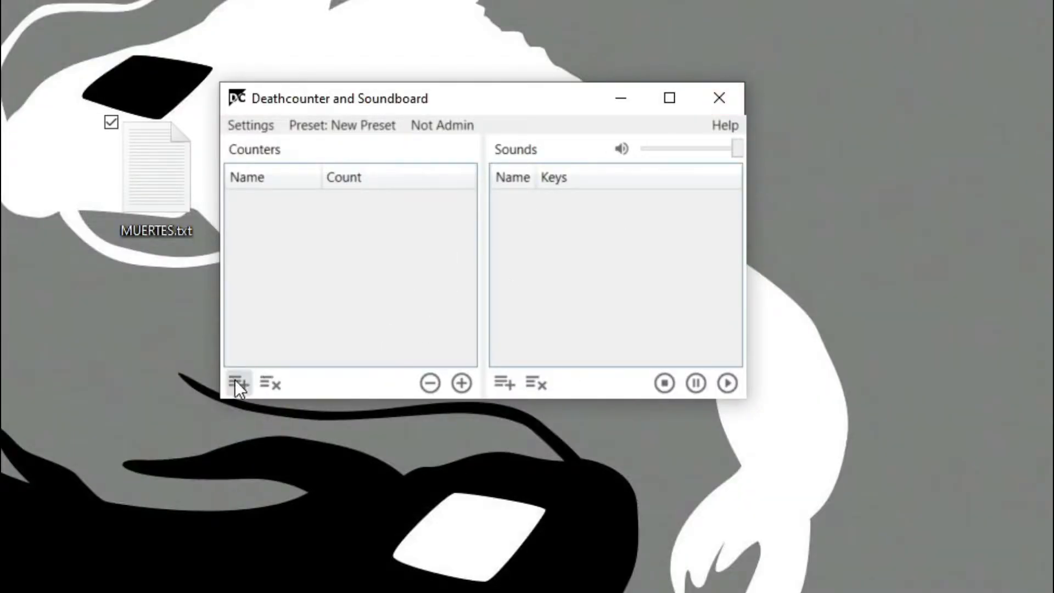
# - Add a counter named MUERTES and link it to the MUERTES.txt file on the desktop
pyautogui.click(237, 385)
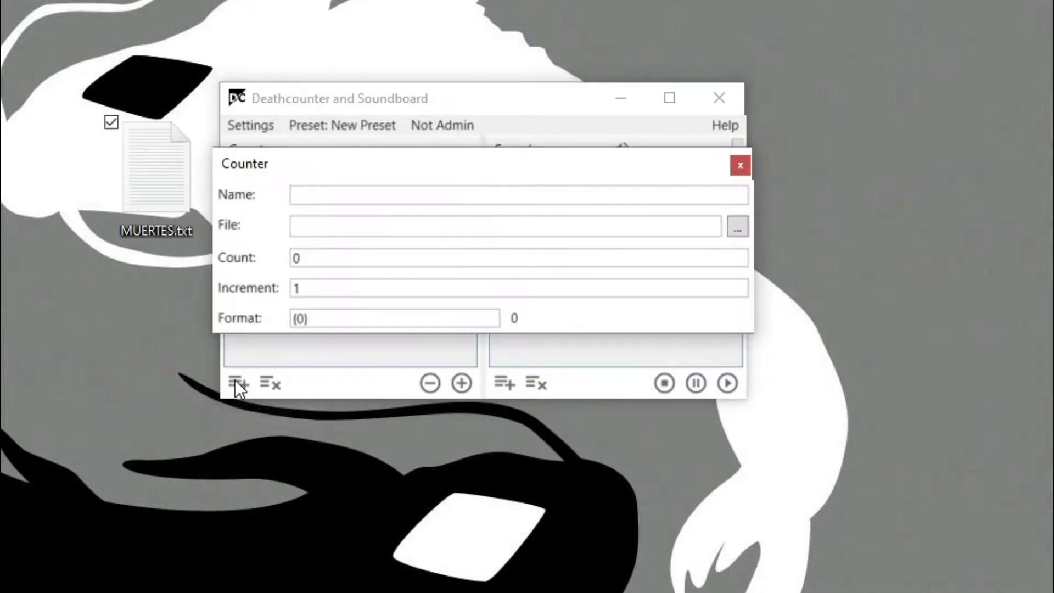
pyautogui.moveTo(353, 167); pyautogui.dragTo(404, 141)
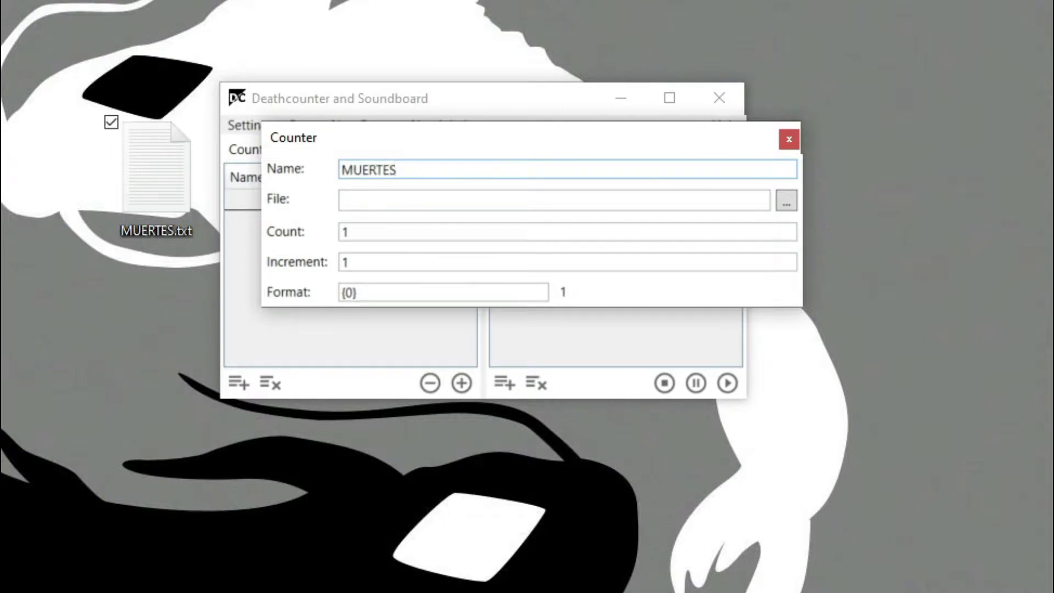
pyautogui.click(761, 199)
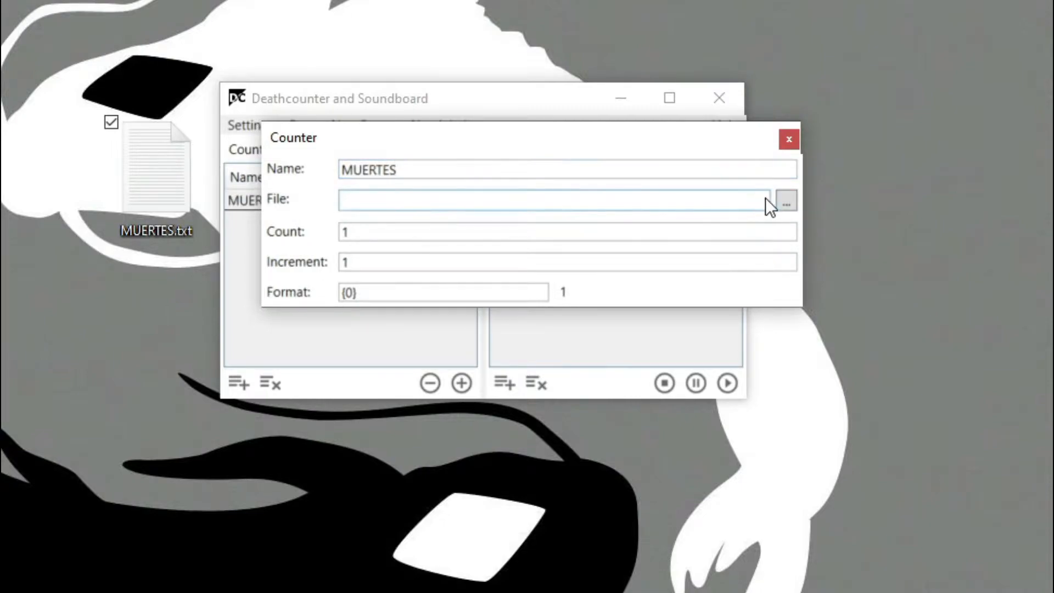
pyautogui.click(785, 204)
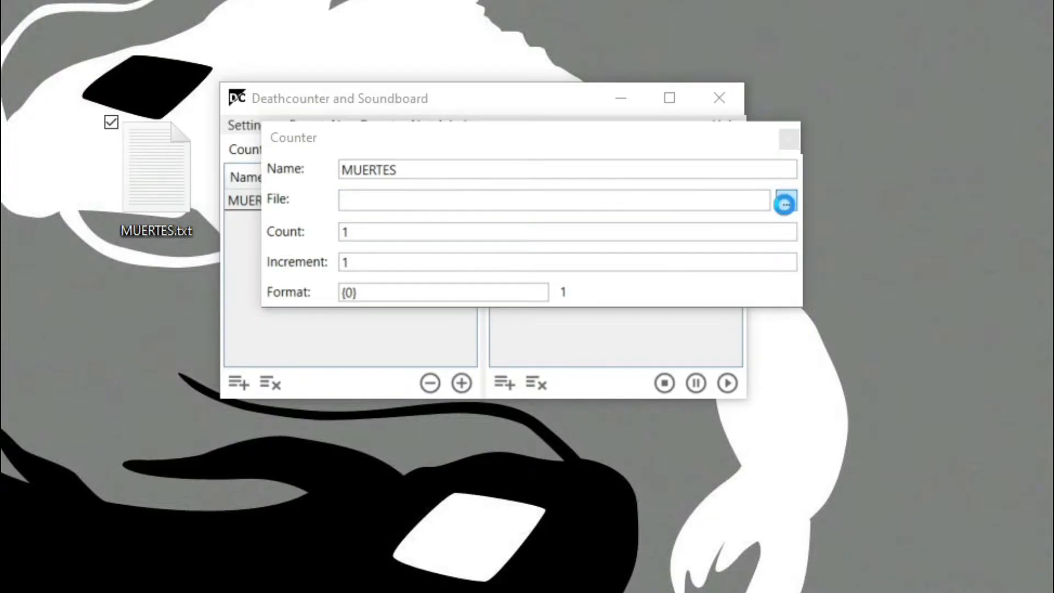
pyautogui.scroll(4, 315, 406)
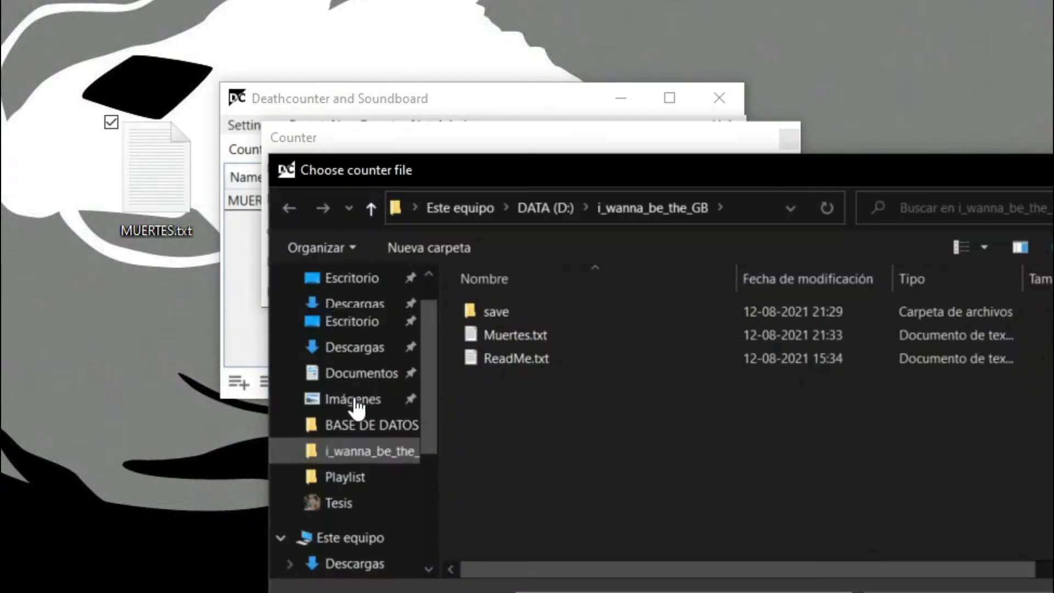
pyautogui.click(370, 310)
pyautogui.scroll(-2, 719, 439)
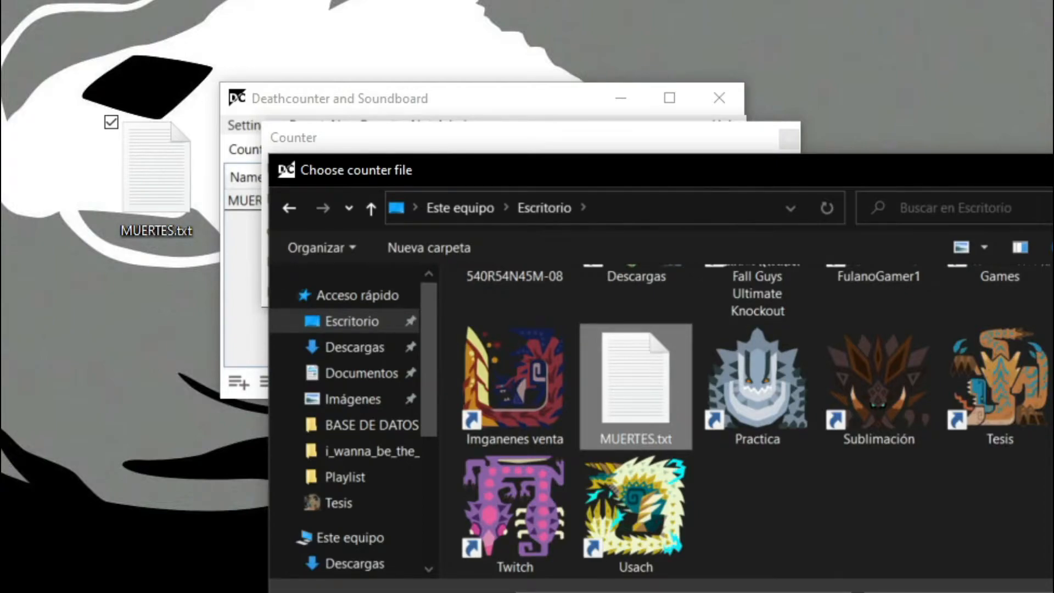
pyautogui.doubleClick(636, 379)
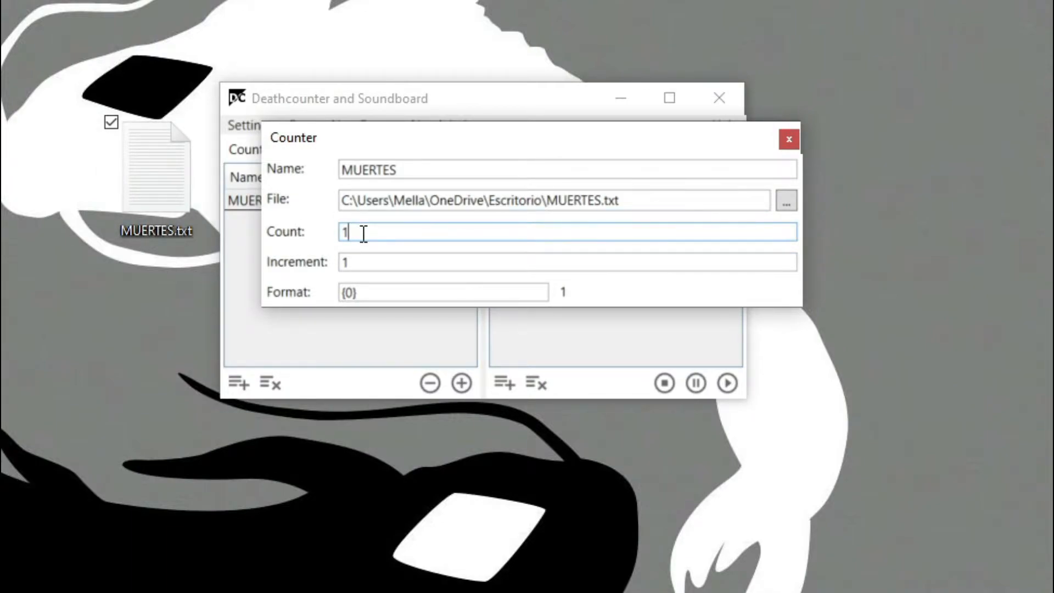
# - Set the MUERTES counter's count to 0, close its settings, and move MUERTES.txt farther from the program window
pyautogui.write('0')
pyautogui.press('Tab')
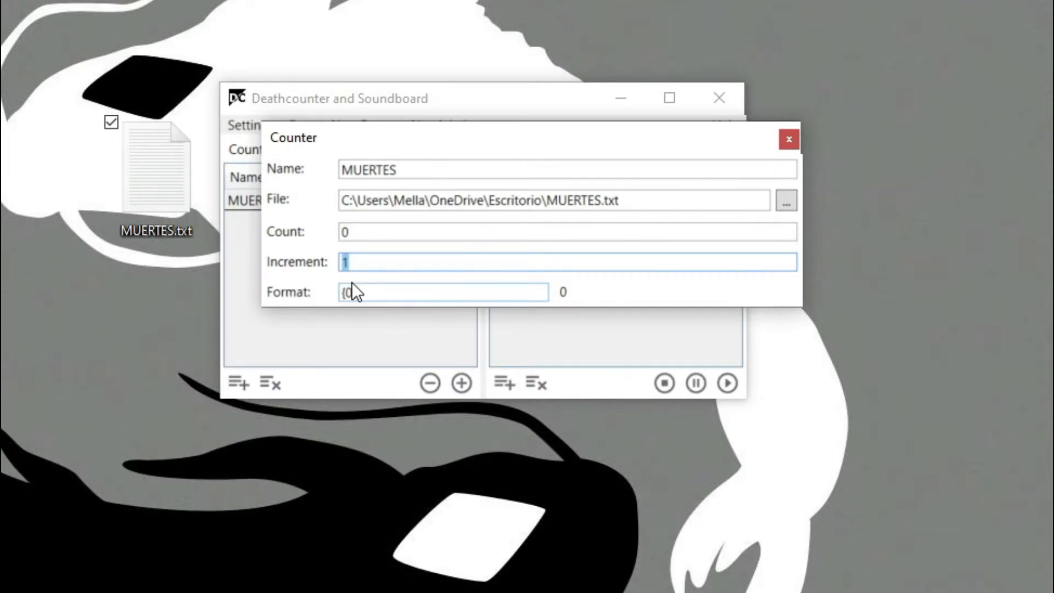
pyautogui.click(397, 264)
pyautogui.click(781, 124)
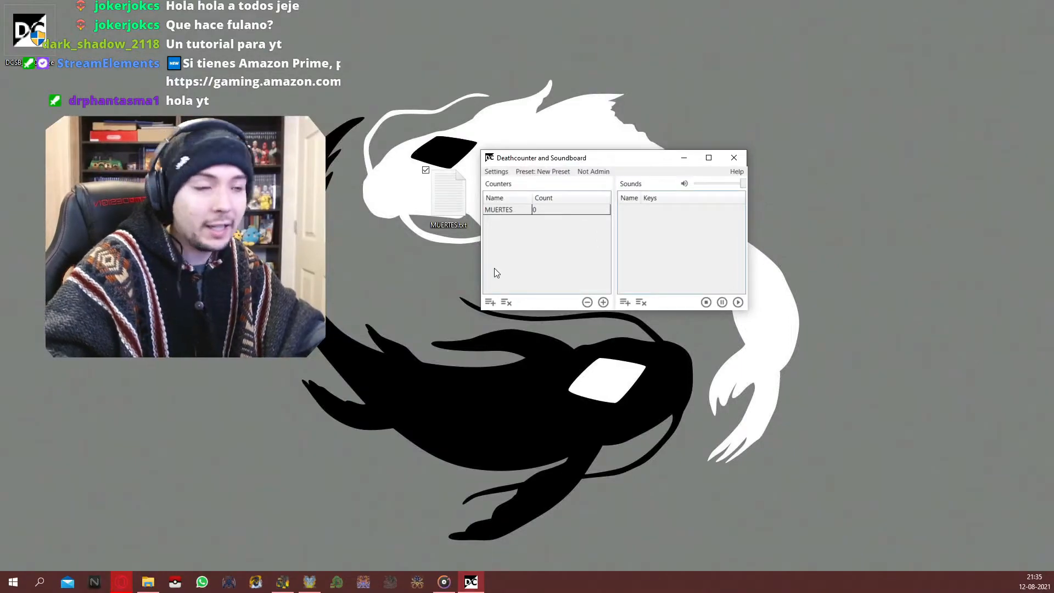
pyautogui.moveTo(371, 174); pyautogui.dragTo(381, 189)
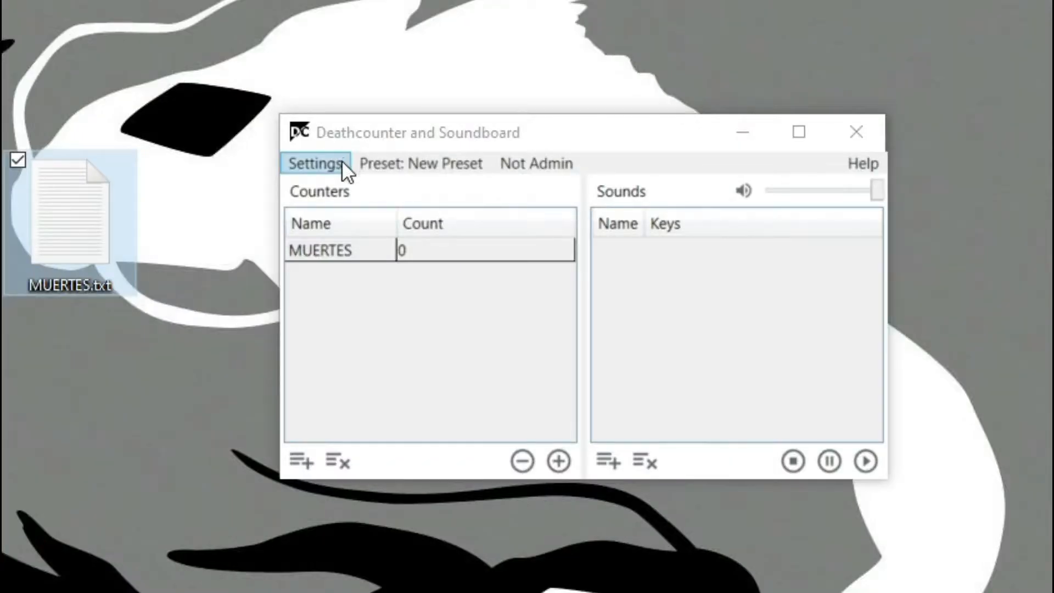
# - Bind the counters' Increment shortcut to the P key in the keyboard settings and close the settings
pyautogui.click(501, 171)
pyautogui.moveTo(620, 130); pyautogui.dragTo(639, 23)
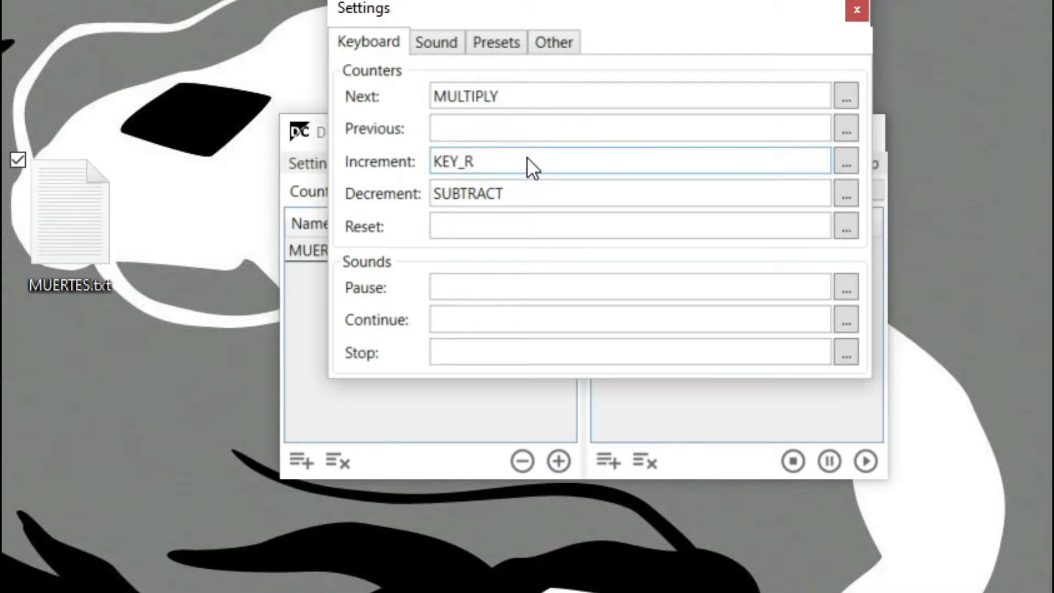
pyautogui.click(848, 161)
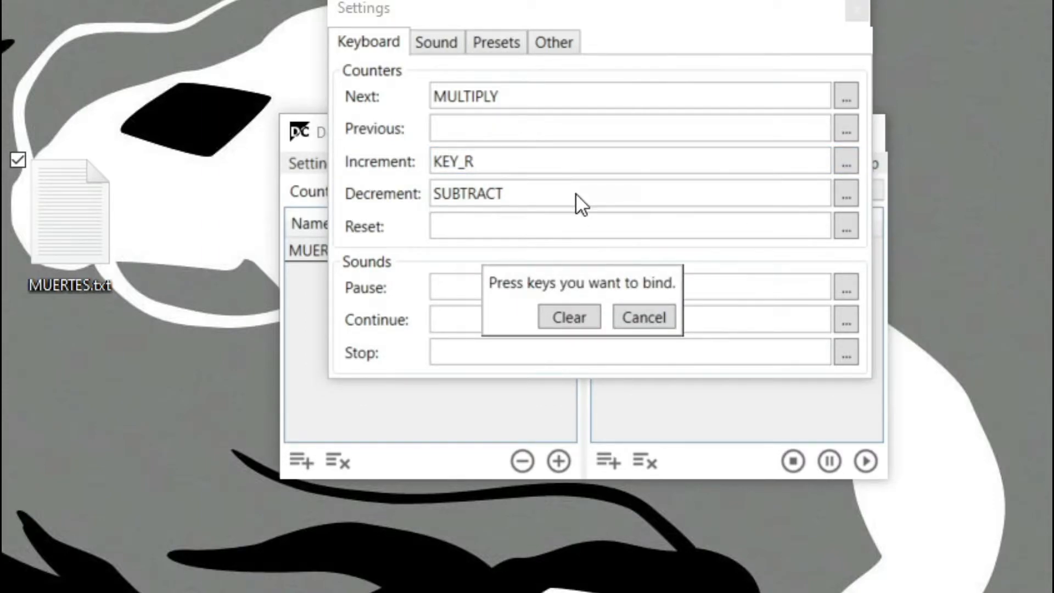
pyautogui.press('p')
pyautogui.click(846, 161)
pyautogui.press('f')
pyautogui.click(846, 161)
pyautogui.press('p')
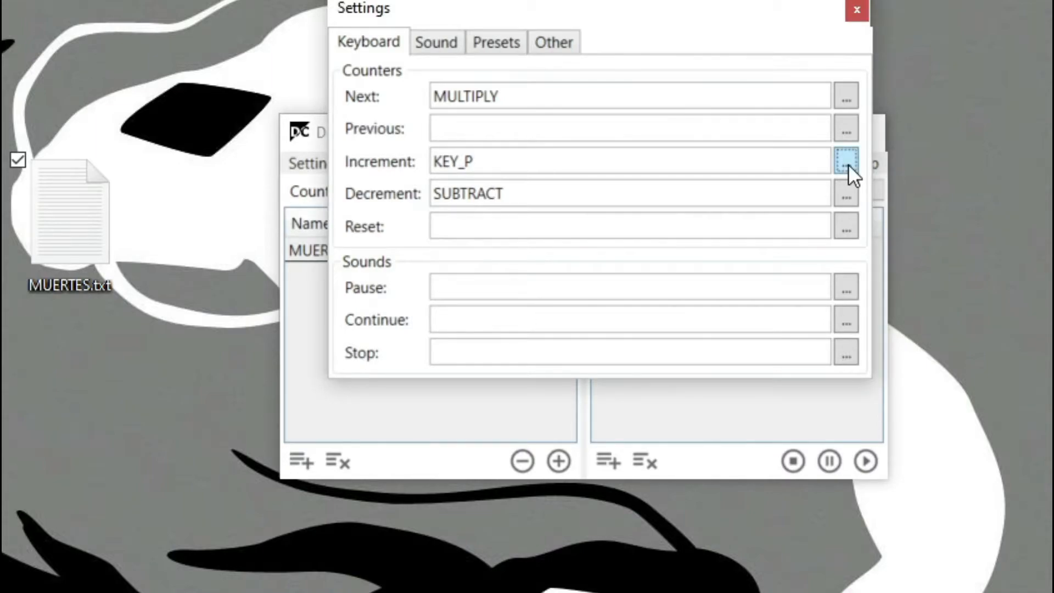
pyautogui.click(856, 10)
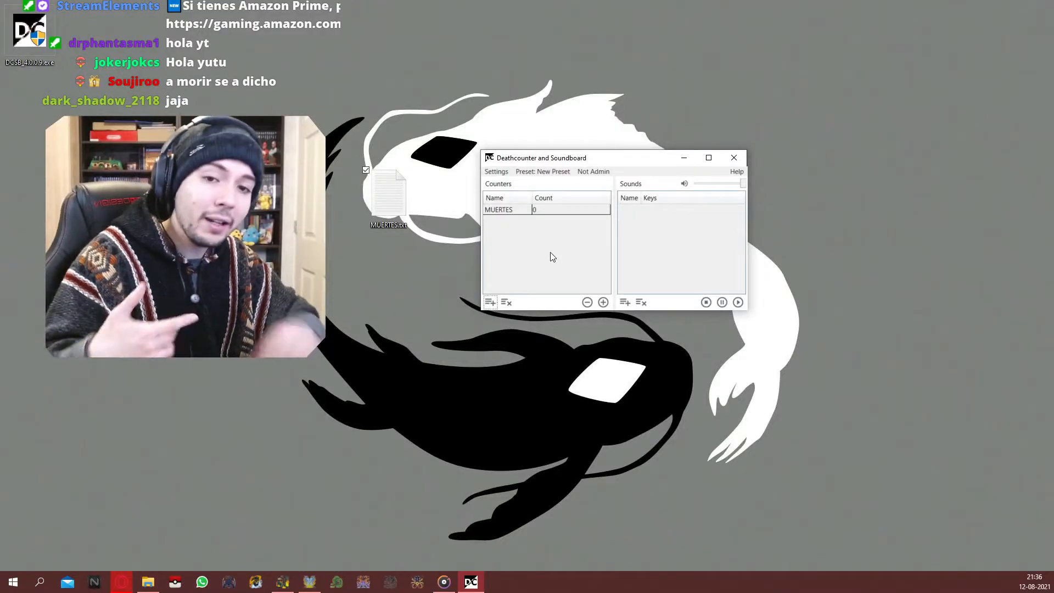
# - Test the Increment shortcut by raising the MUERTES counter repeatedly to 53
pyautogui.press('p')
pyautogui.press('p')
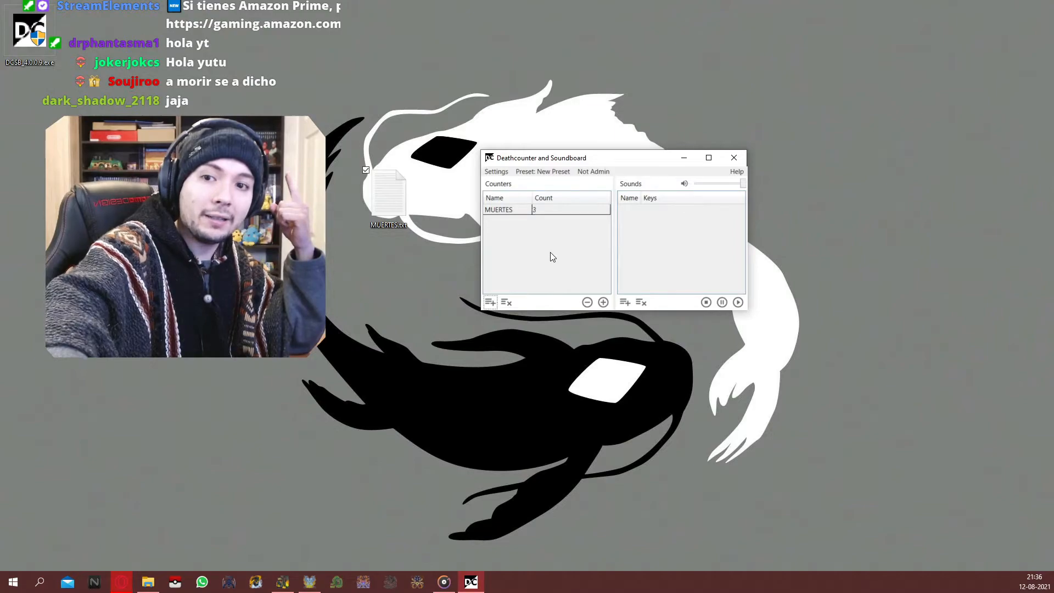
pyautogui.press('p')
pyautogui.press('p')
pyautogui.press('p')
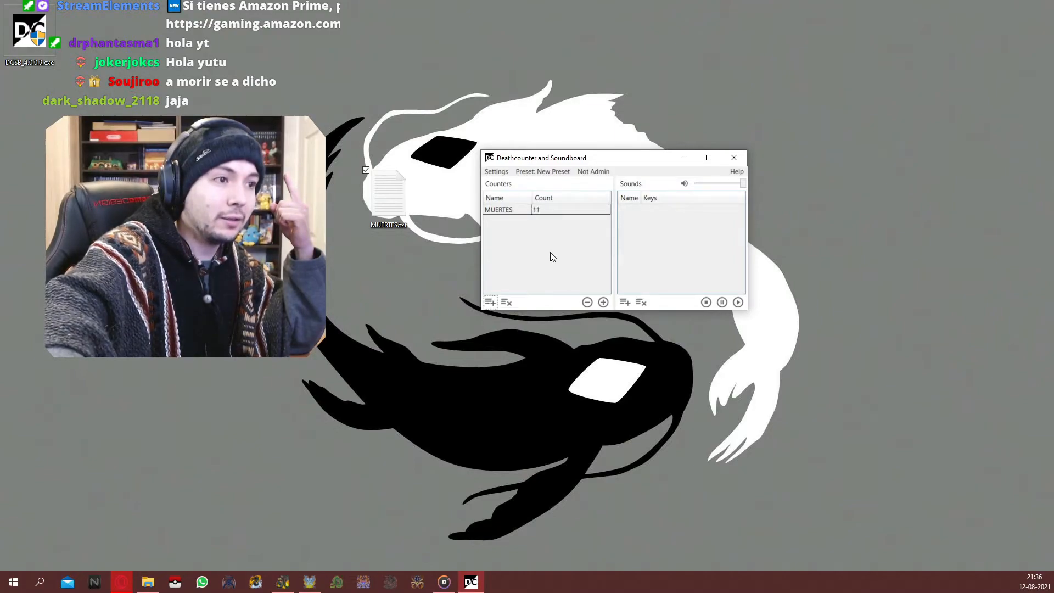
pyautogui.press('p')
pyautogui.press('p')
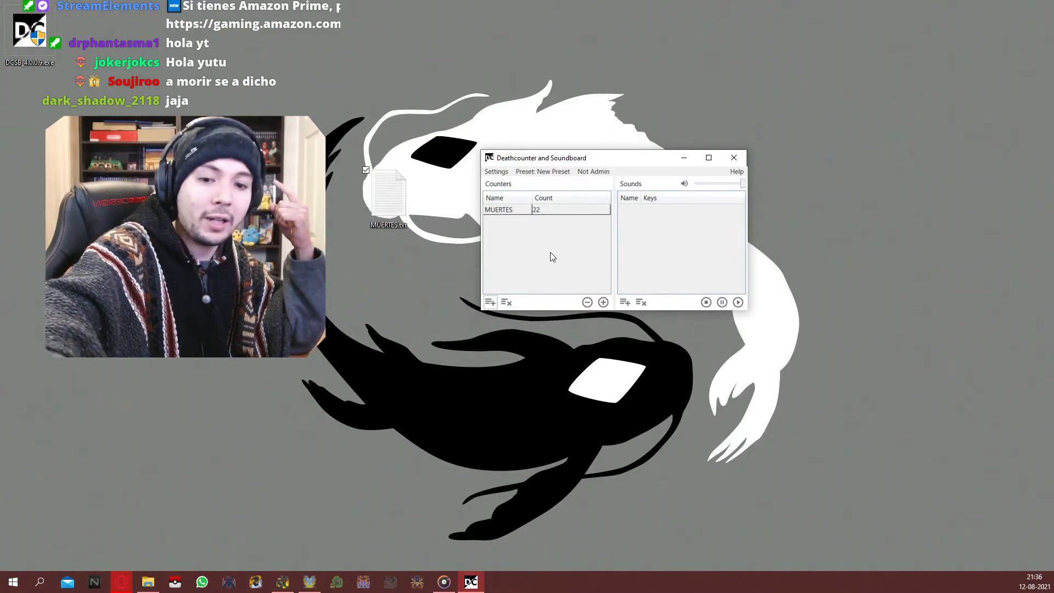
pyautogui.press('p')
pyautogui.press('p')
pyautogui.press('p')
pyautogui.press('p')
pyautogui.press('p')
pyautogui.press('p')
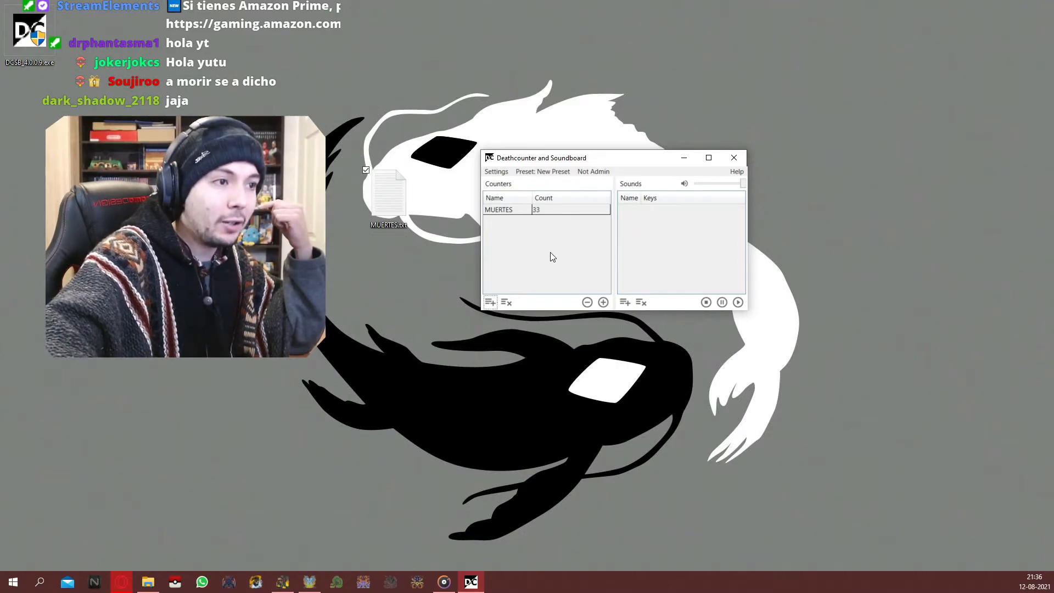
pyautogui.press('p')
pyautogui.press('p')
pyautogui.press('p')
pyautogui.press('p')
pyautogui.press('p')
pyautogui.press('p')
pyautogui.press('p')
pyautogui.press('p')
pyautogui.press('p')
pyautogui.press('p')
pyautogui.press('p')
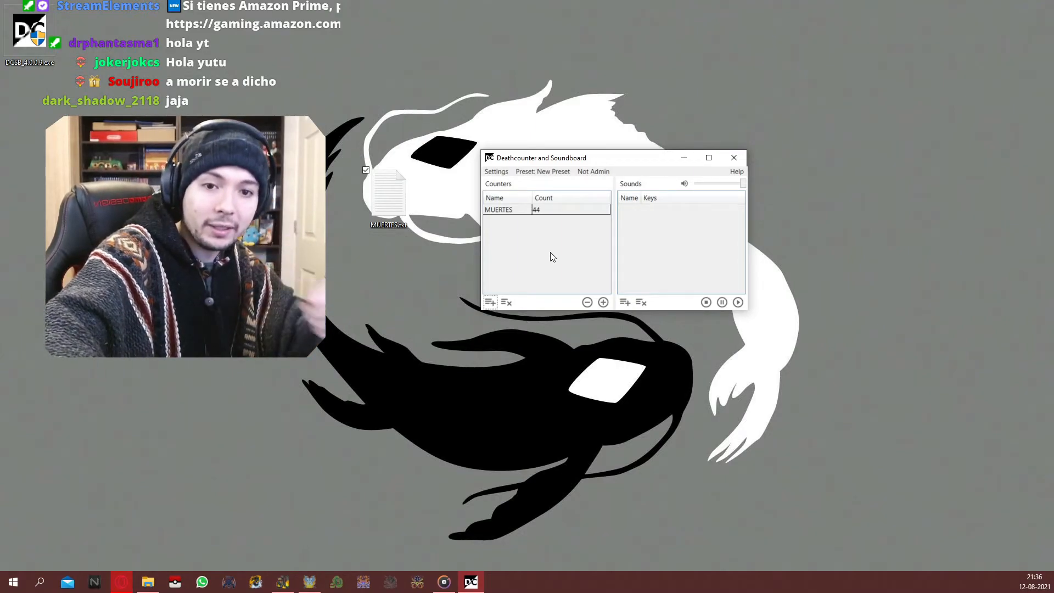
pyautogui.press('p')
pyautogui.press('p')
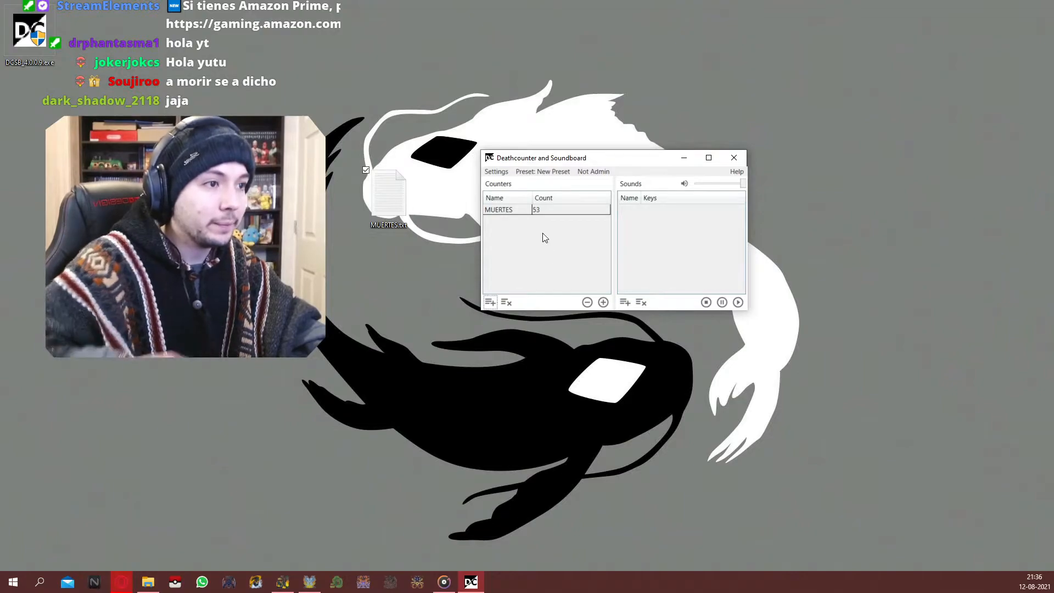
pyautogui.press('p')
# - Reset the MUERTES counter's count to 0 in its properties and close them
pyautogui.rightClick(554, 211)
pyautogui.click(557, 217)
pyautogui.doubleClick(556, 236)
pyautogui.write('0')
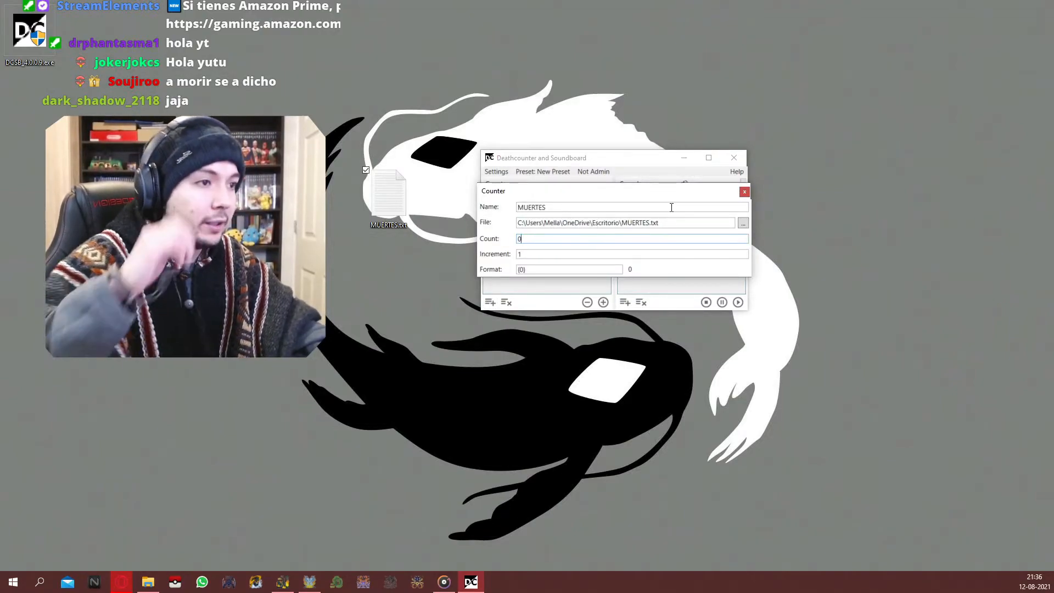
pyautogui.click(744, 192)
pyautogui.rightClick(566, 212)
pyautogui.click(515, 253)
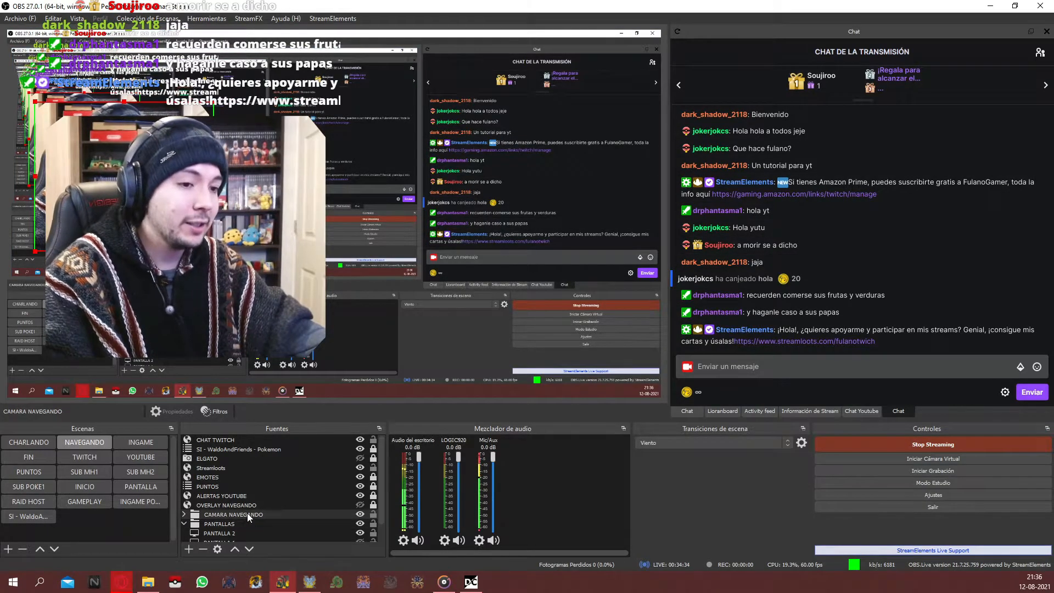
# - Switch to OBS and add a new Texto (GDI+) source named CONTADOR PULENTO to the NAVEGANDO scene
pyautogui.scroll(-1, 276, 492)
pyautogui.scroll(1, 269, 485)
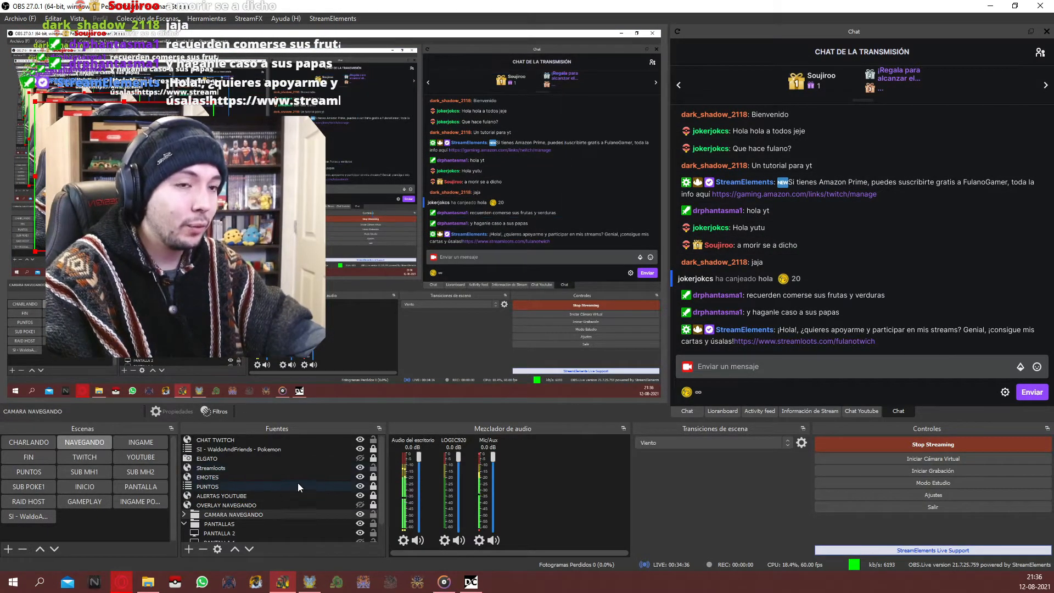
pyautogui.click(190, 549)
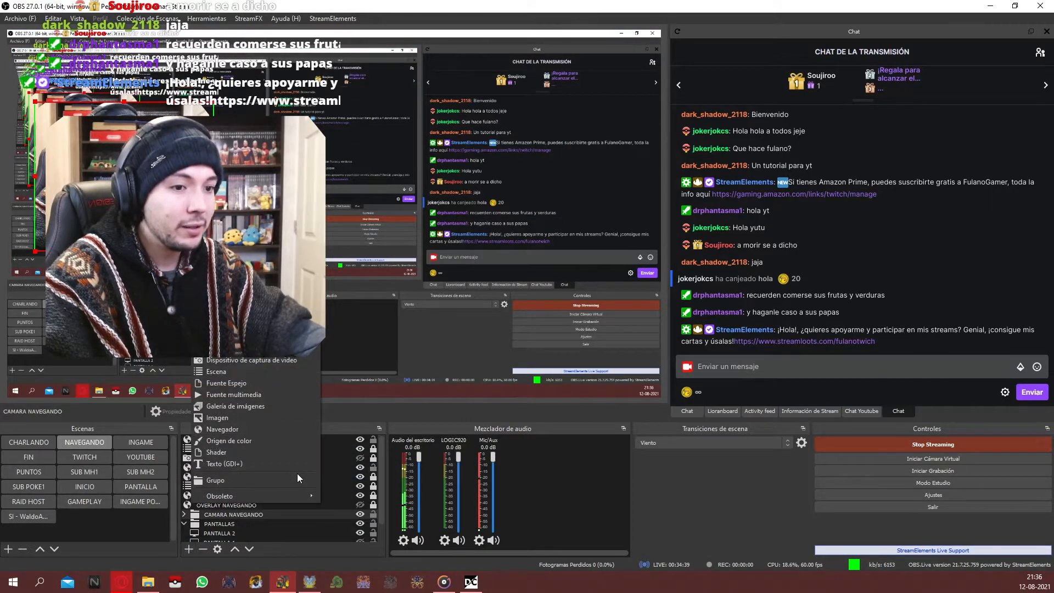
pyautogui.click(228, 462)
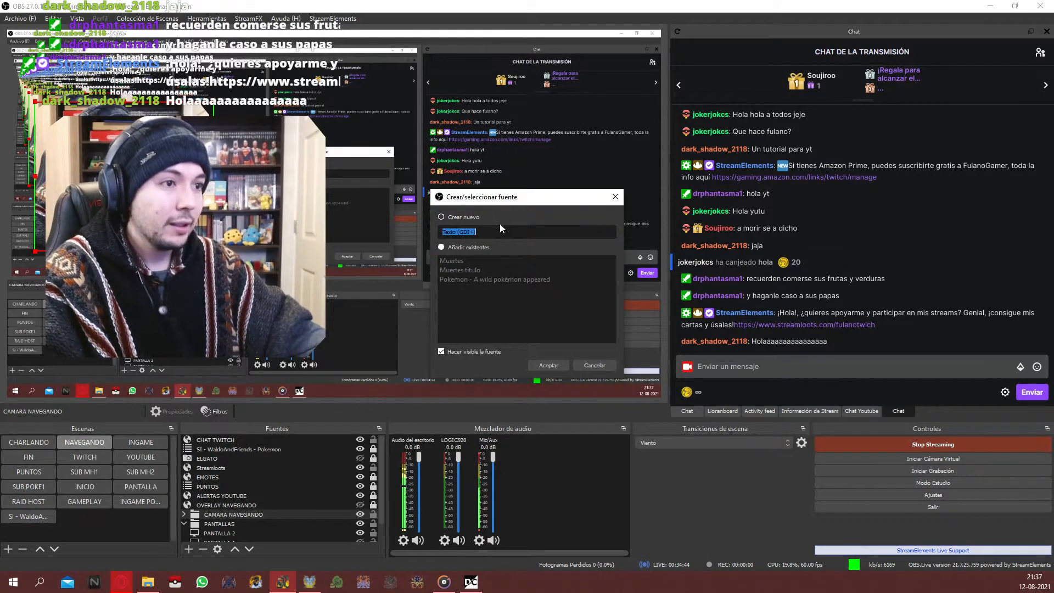
pyautogui.write('C')
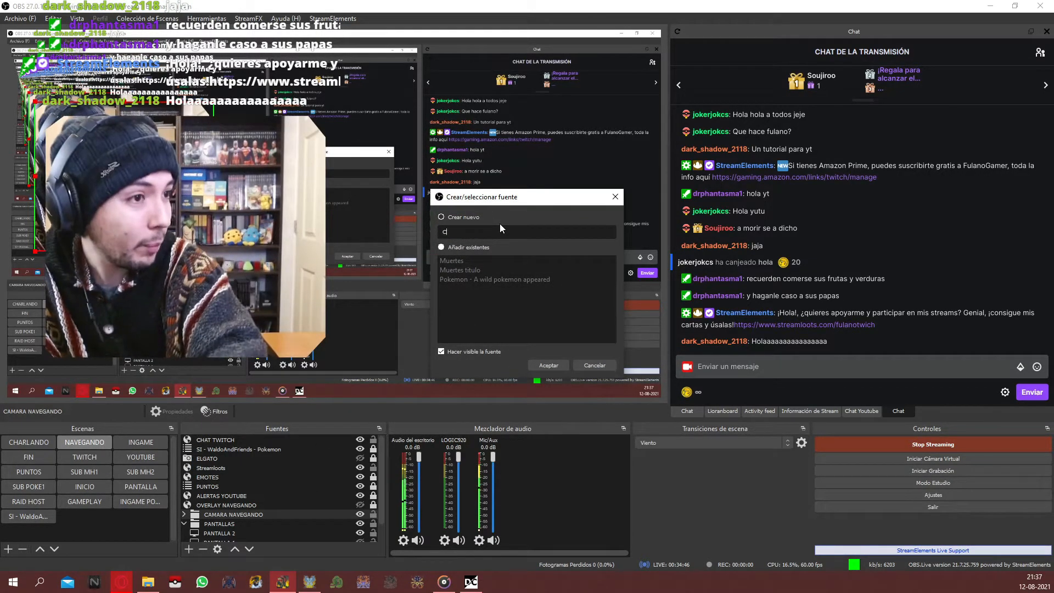
pyautogui.write('ONTADOR PULENTO')
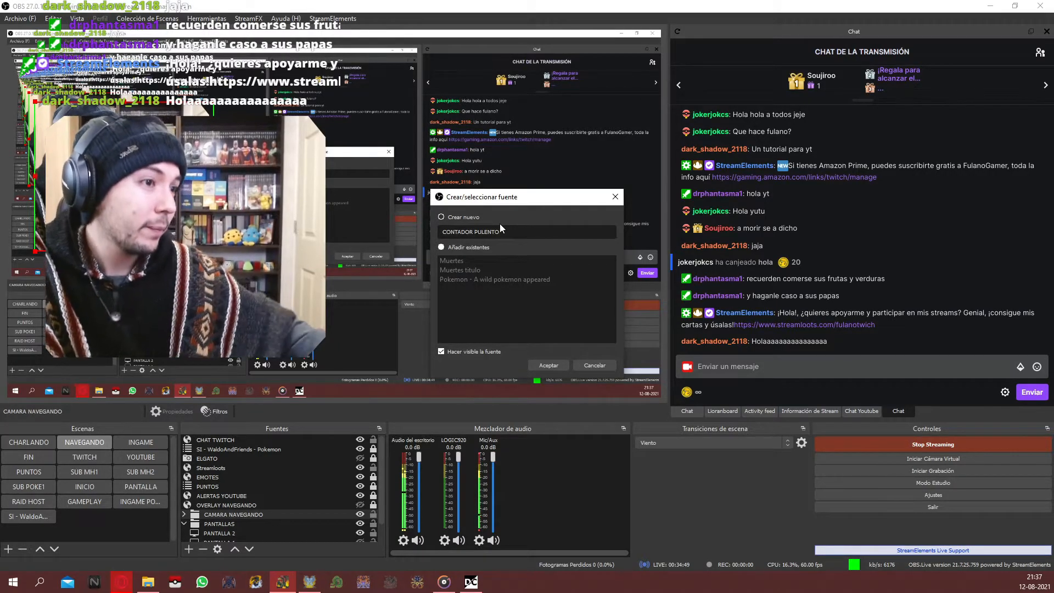
pyautogui.click(557, 366)
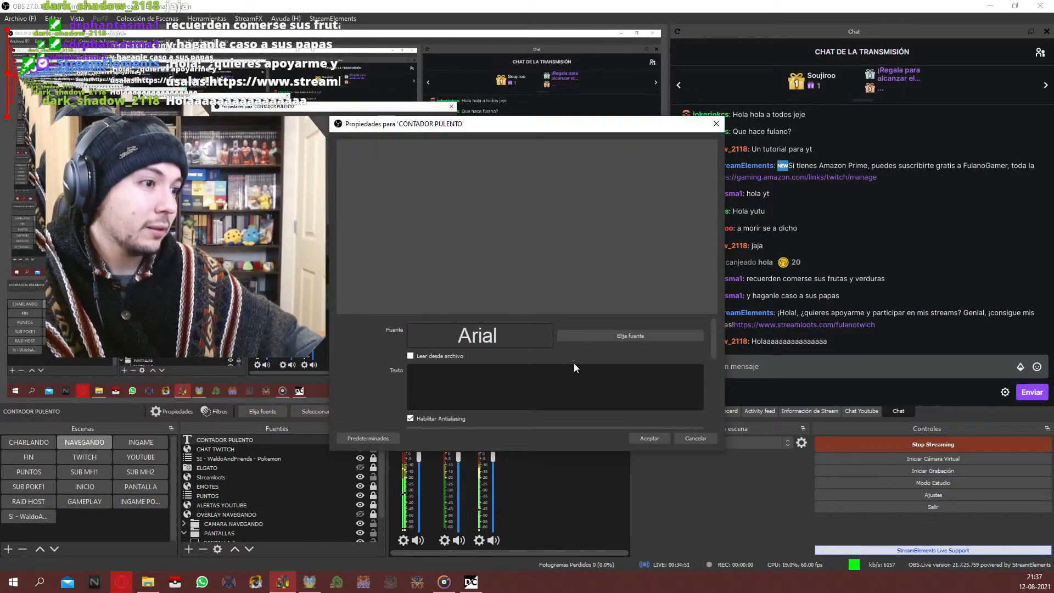
# - Set the font of the CONTADOR PULENTO text source to Press Start 2P
pyautogui.click(624, 335)
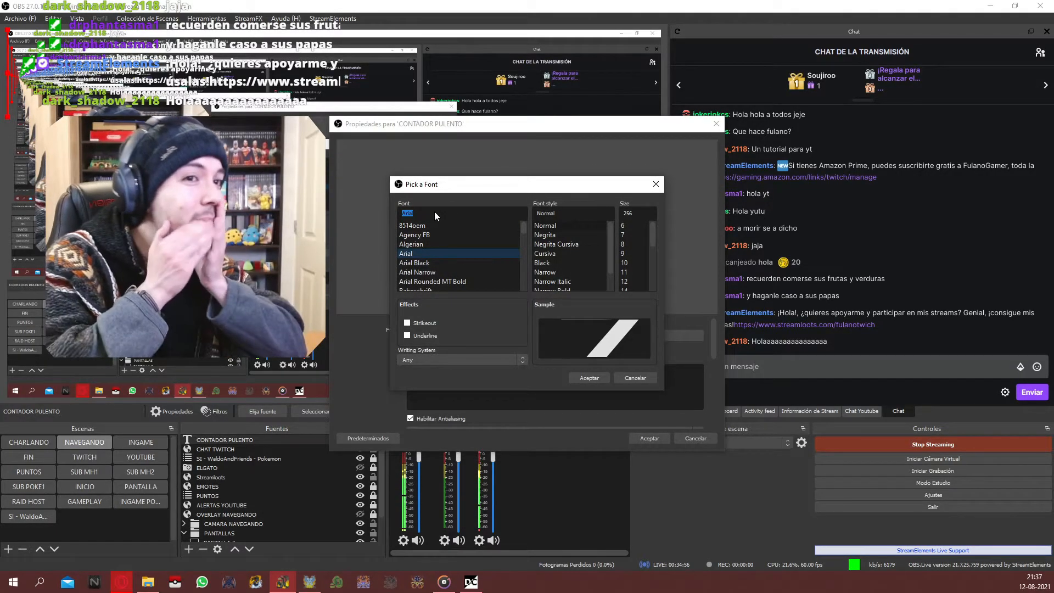
pyautogui.write('pr')
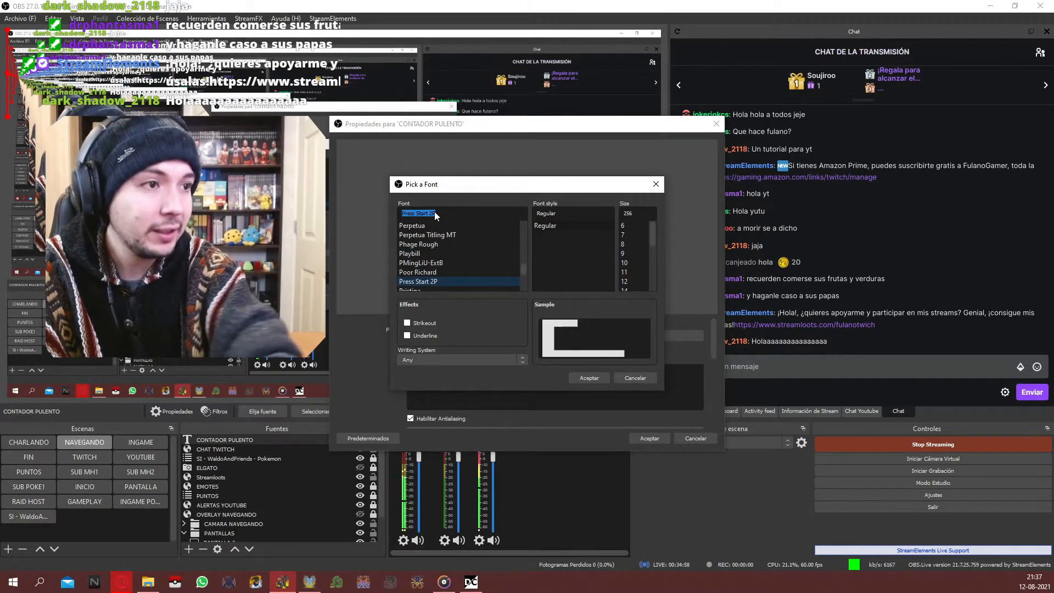
pyautogui.click(590, 377)
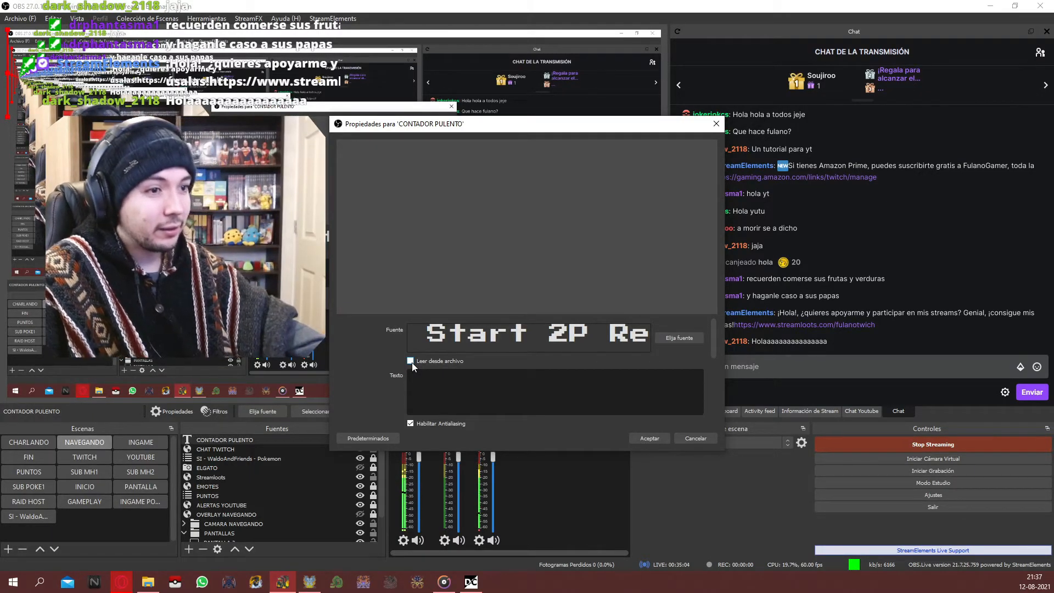
# - Make the CONTADOR PULENTO source read its text from MUERTES.txt in Escritorio, and place the counter in the scene's upper-right area
pyautogui.click(410, 361)
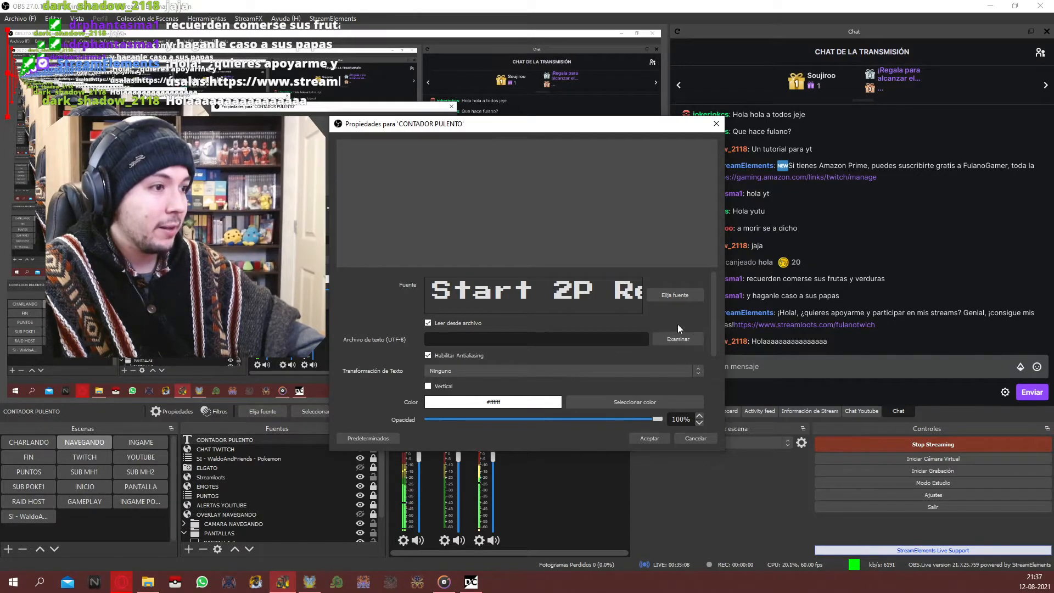
pyautogui.moveTo(565, 128); pyautogui.dragTo(642, 124)
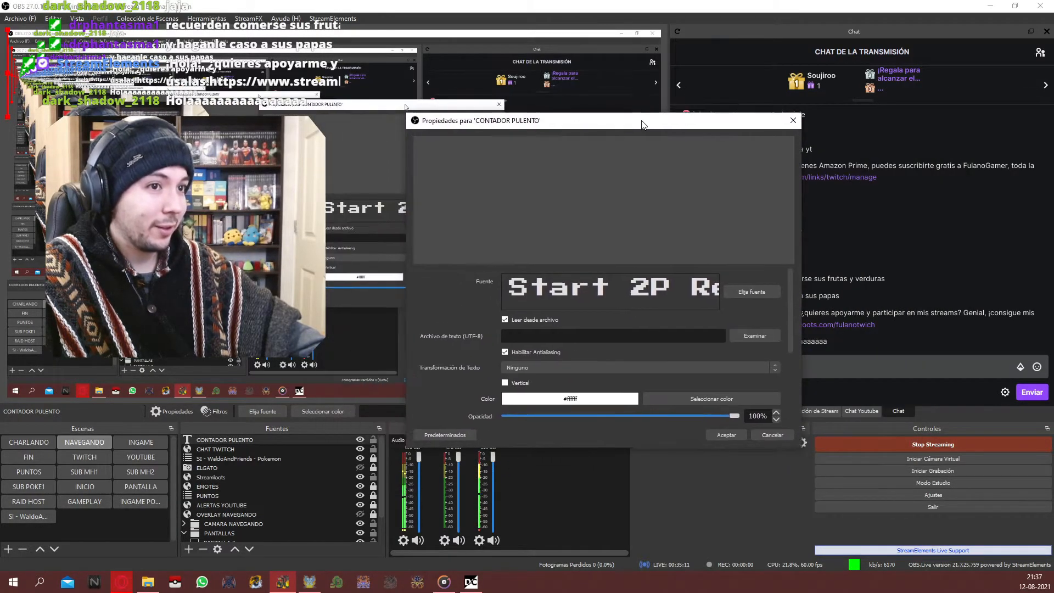
pyautogui.click(746, 334)
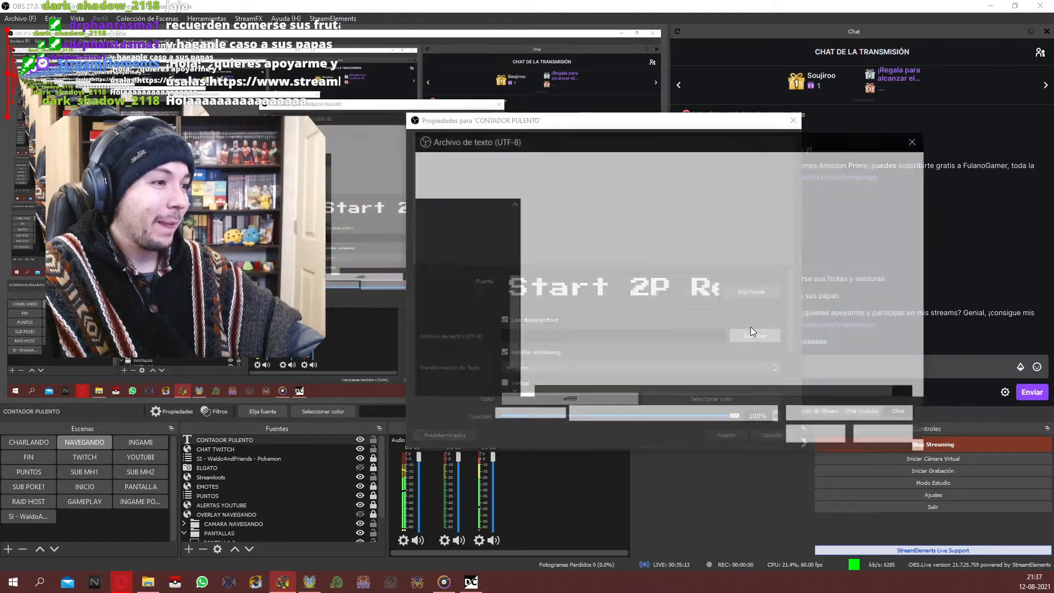
pyautogui.scroll(3, 443, 262)
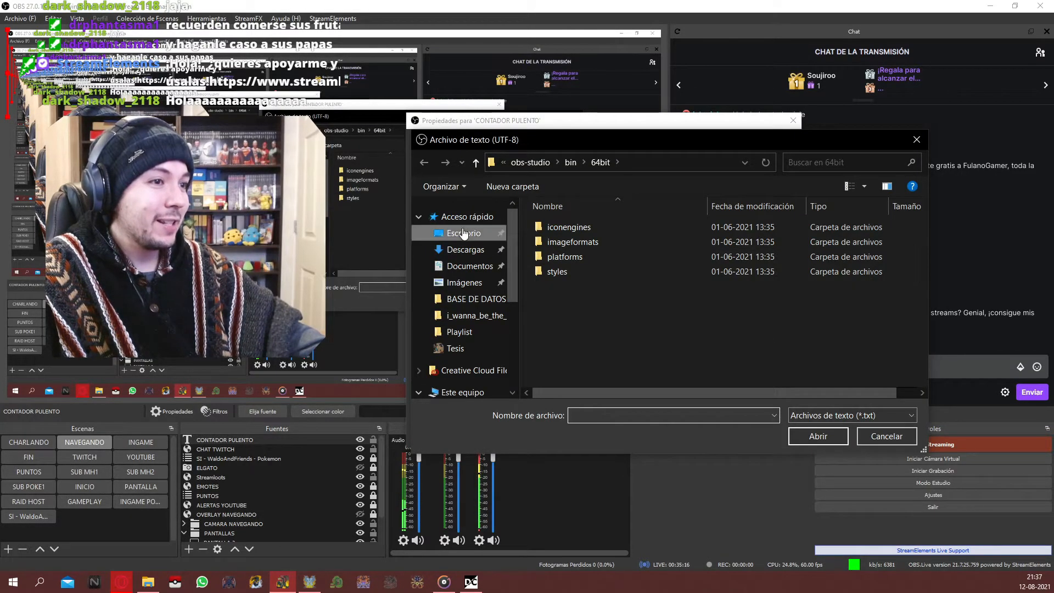
pyautogui.click(462, 233)
pyautogui.scroll(-1, 685, 340)
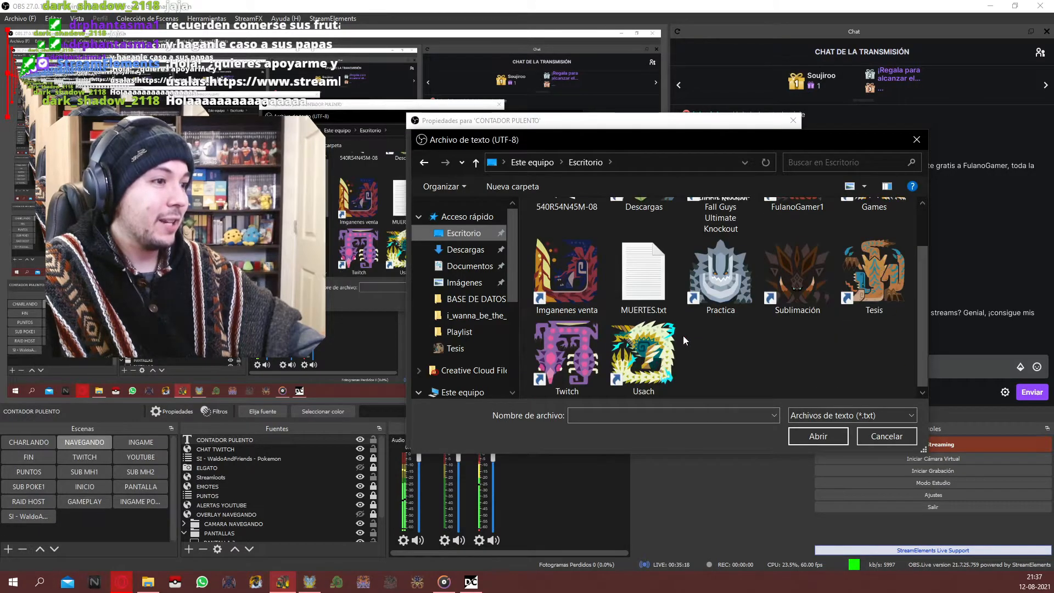
pyautogui.doubleClick(647, 272)
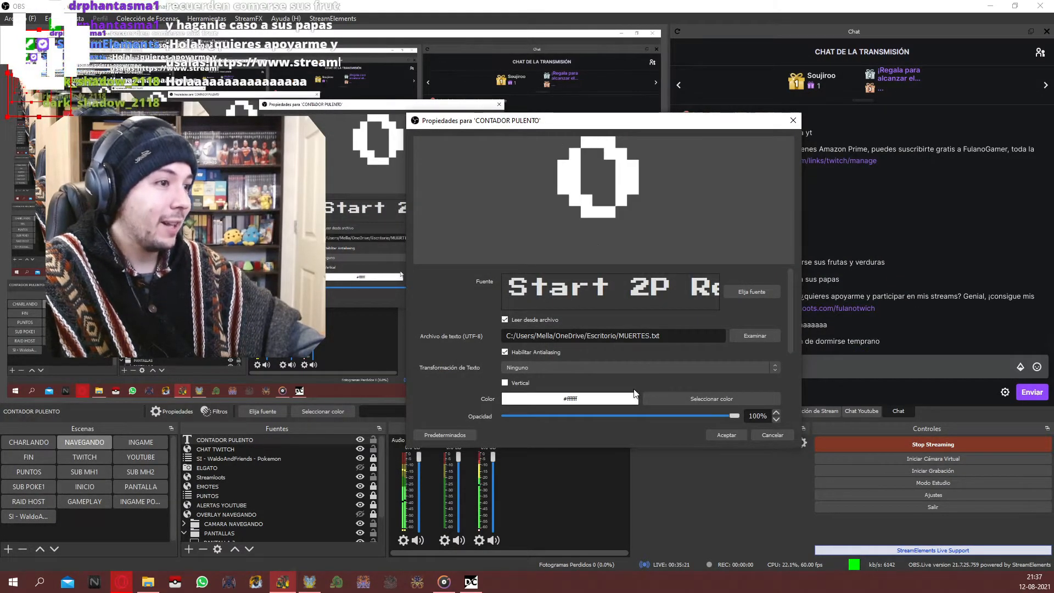
pyautogui.click(728, 437)
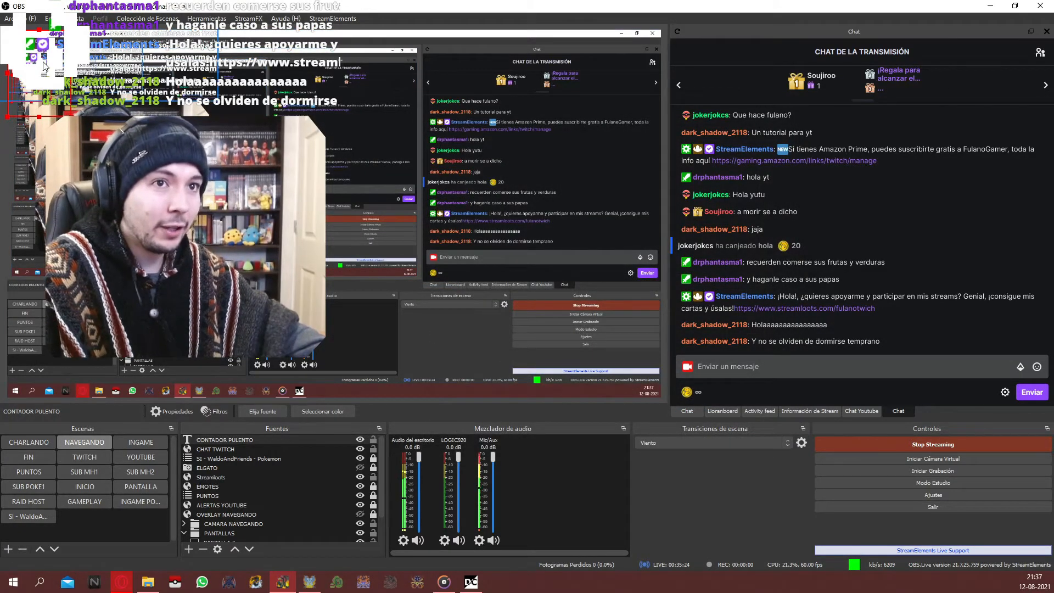
pyautogui.moveTo(45, 69); pyautogui.dragTo(612, 172)
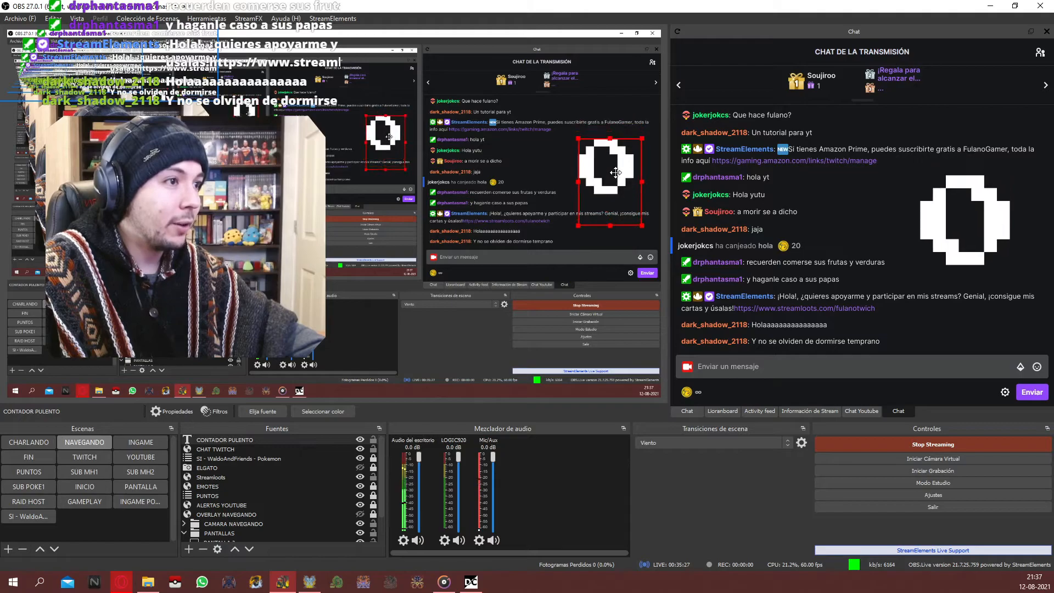
# - Switch to Deathcounter and Soundboard and move its window slightly up and left, closer to the MUERTES.txt desktop file
pyautogui.click(537, 294)
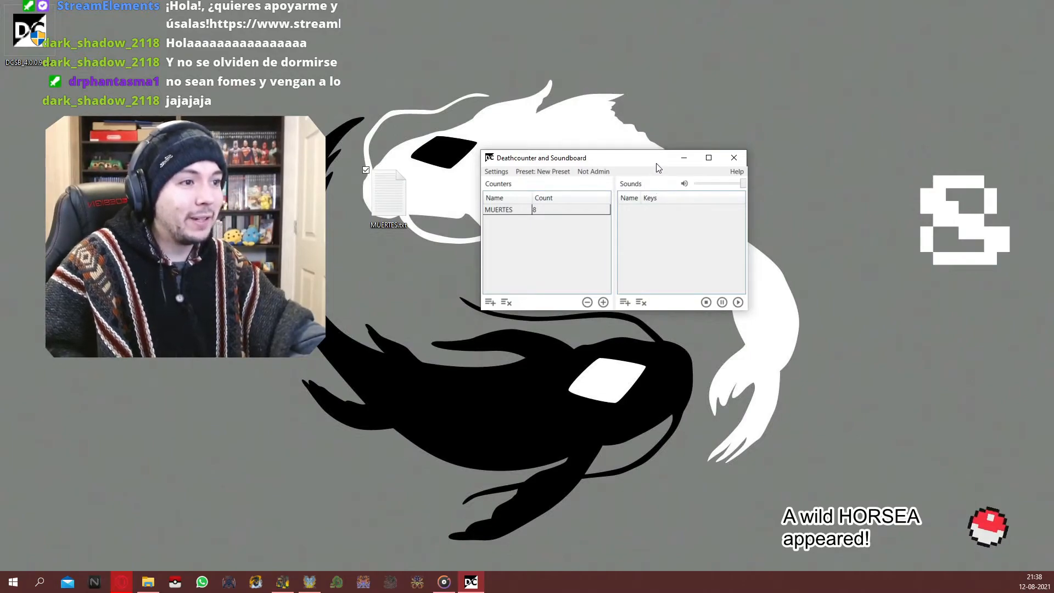
pyautogui.moveTo(658, 160); pyautogui.dragTo(611, 142)
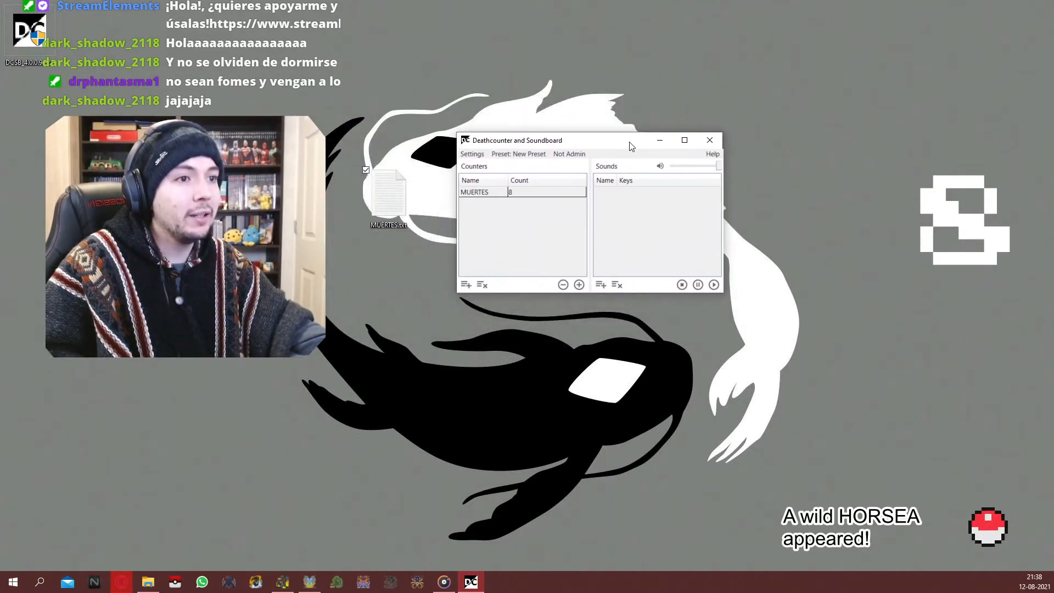